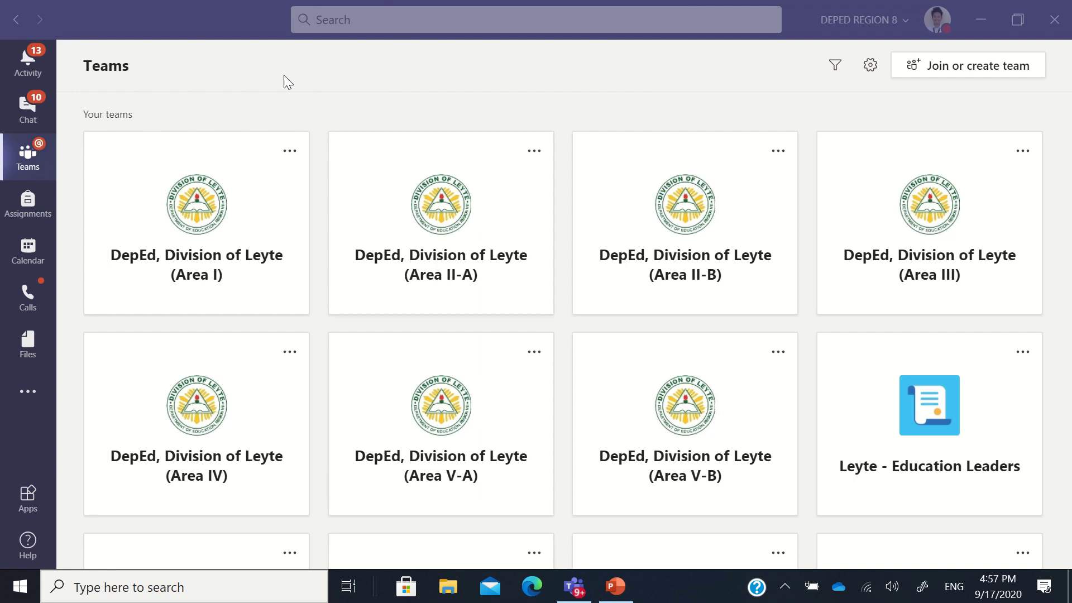
# Scroll the Your teams grid to the last row showing Demo Team Site and LRMDS.
pyautogui.scroll(-2, 437, 184)
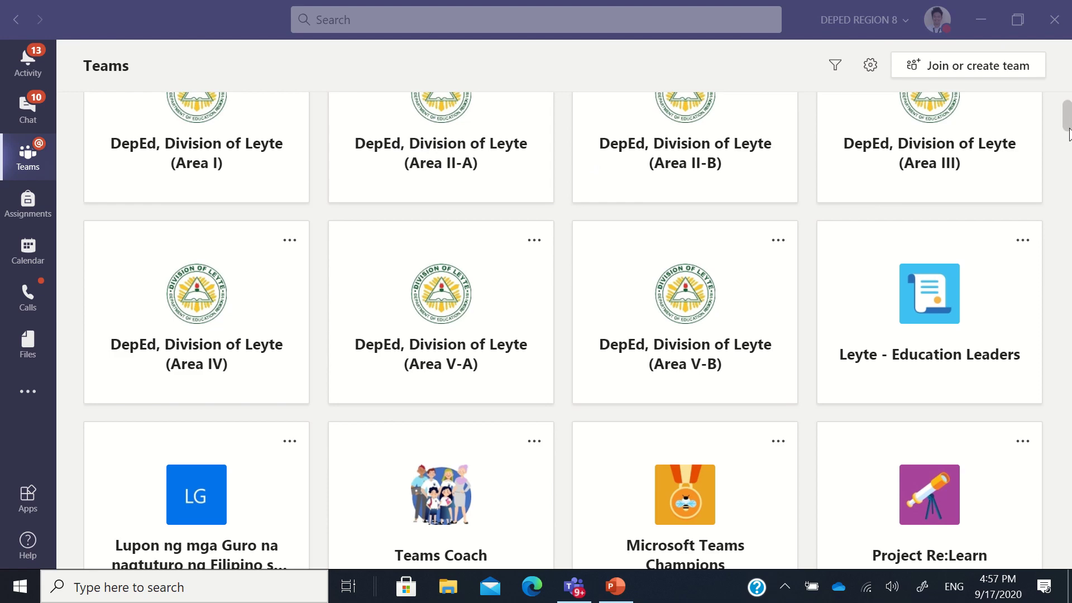
pyautogui.scroll(-10, 1068, 145)
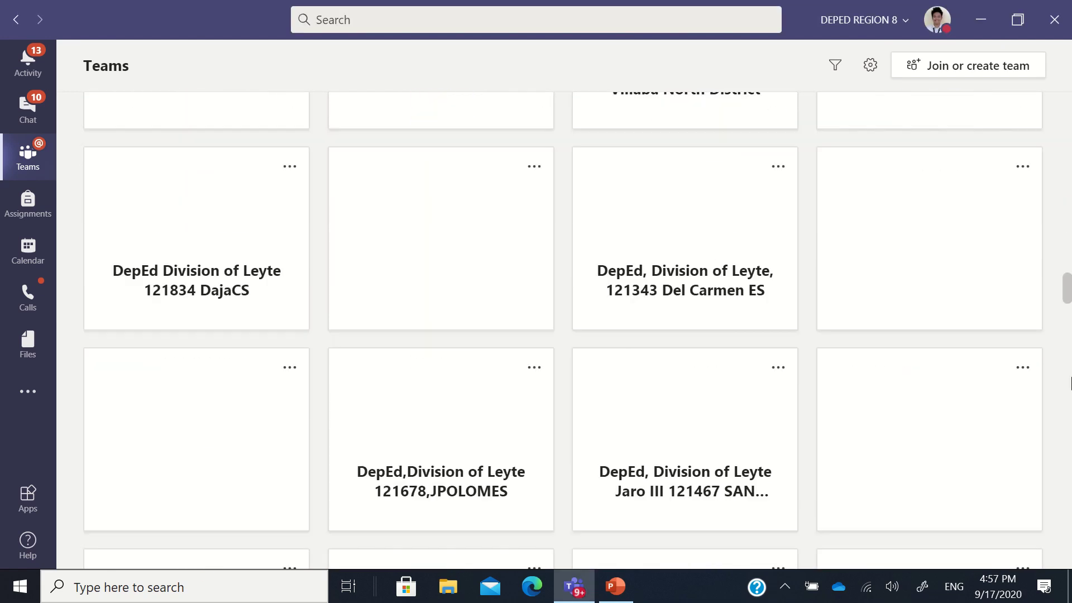
pyautogui.scroll(12, 1068, 188)
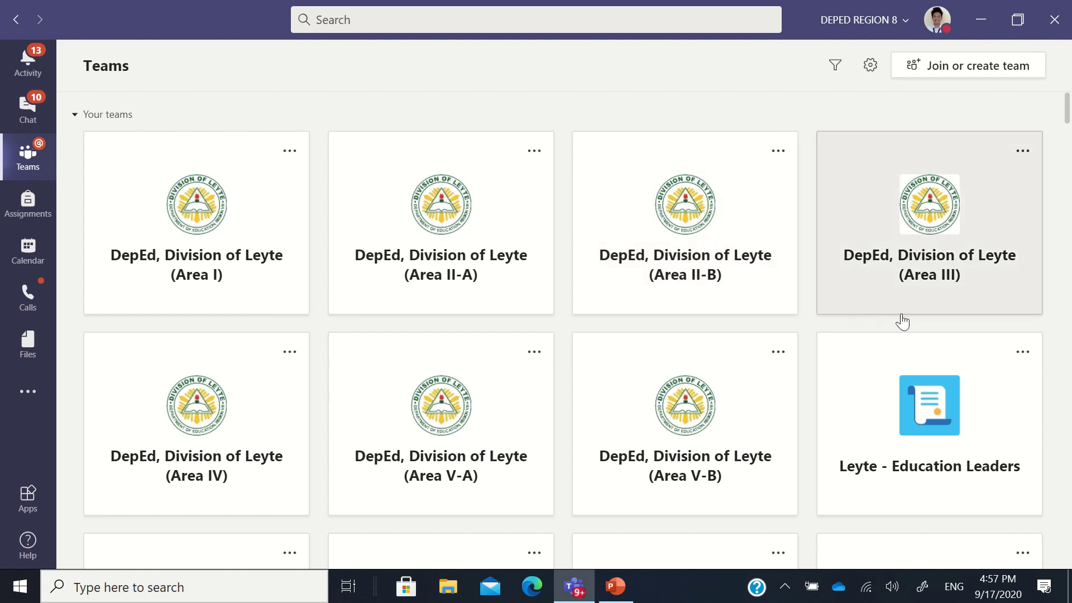
pyautogui.scroll(-2, 964, 363)
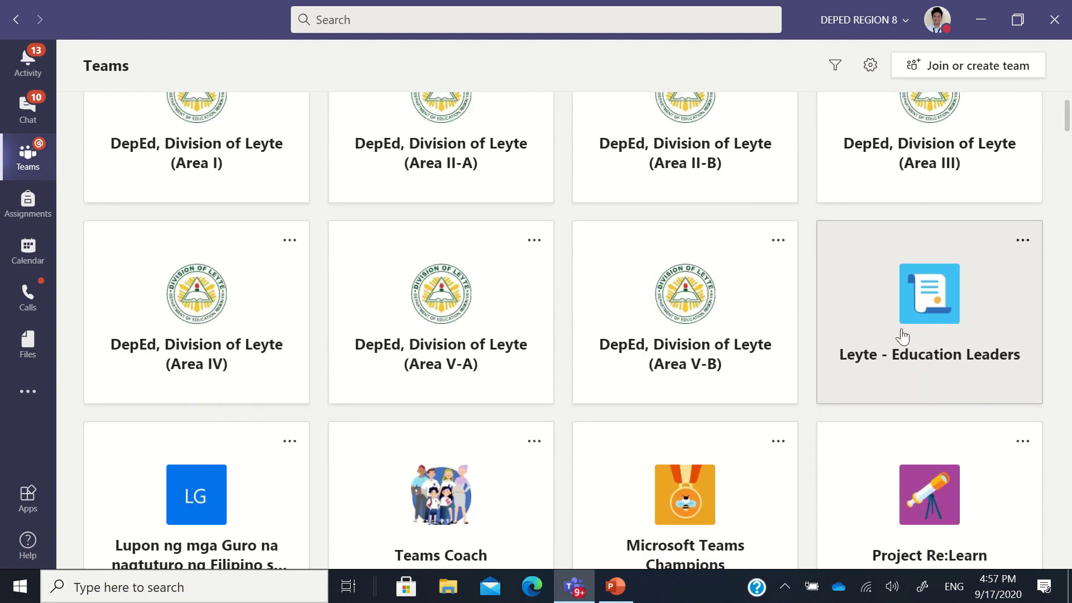
pyautogui.scroll(-2, 748, 325)
pyautogui.scroll(-2, 748, 325)
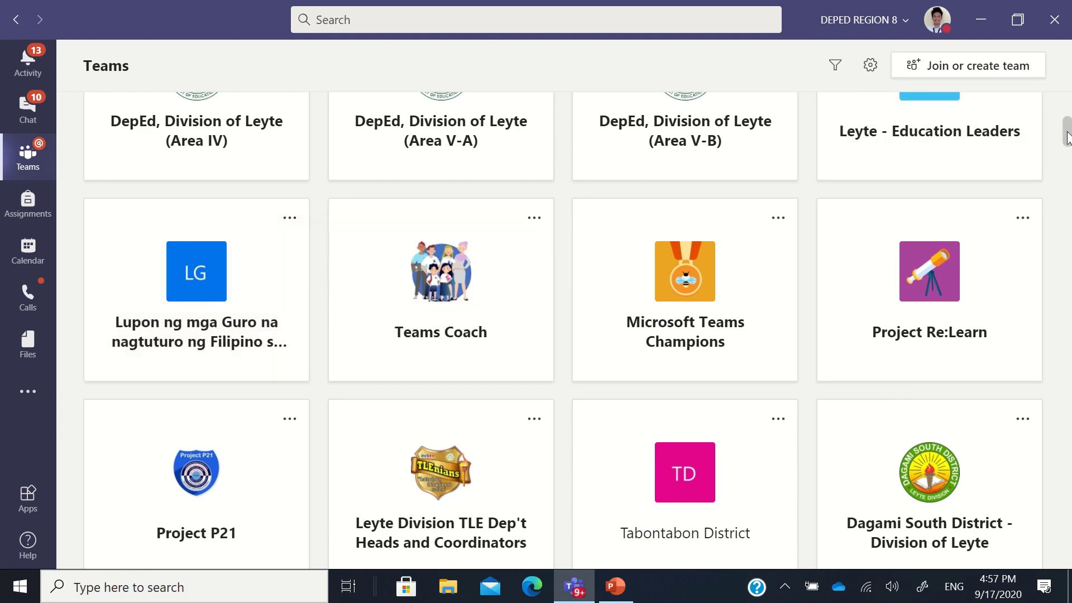
pyautogui.moveTo(1066, 134); pyautogui.dragTo(1068, 553)
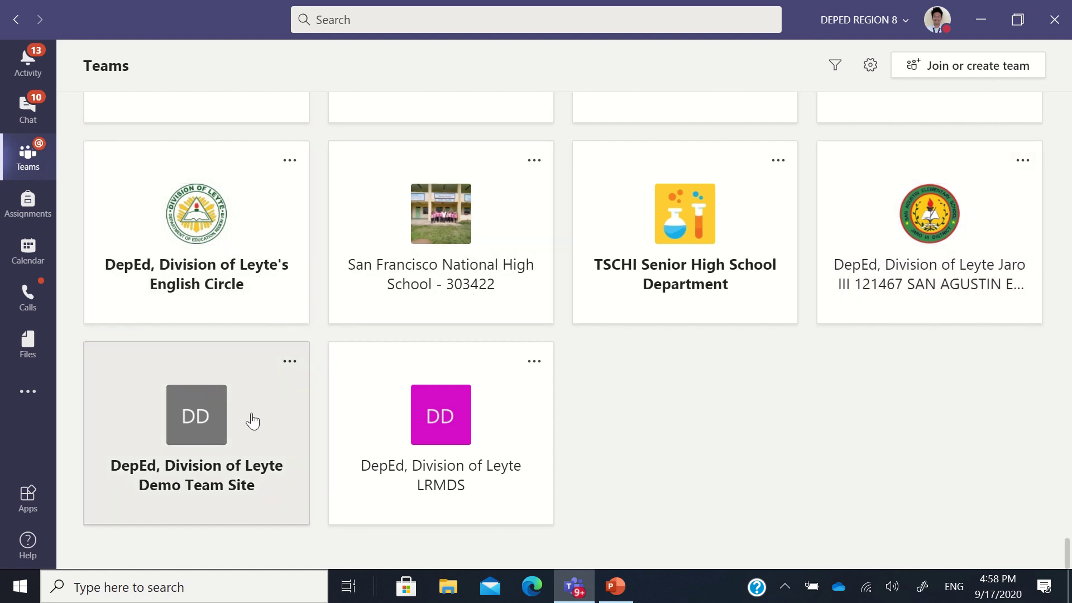
# Open the Demo Team Site team and begin scheduling a meeting from the Meet dropdown.
pyautogui.click(252, 422)
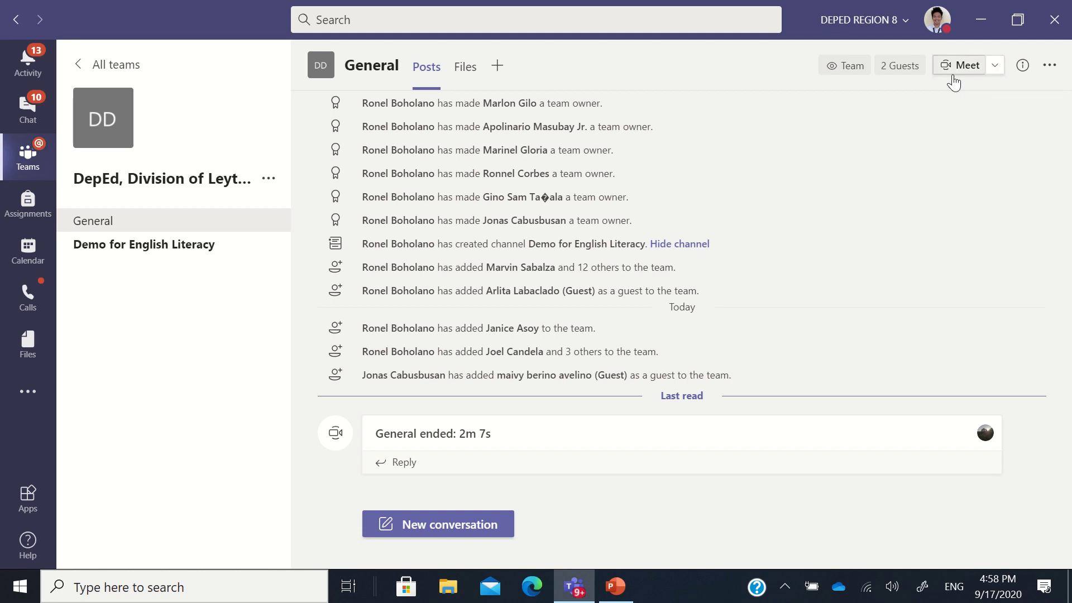
pyautogui.click(995, 66)
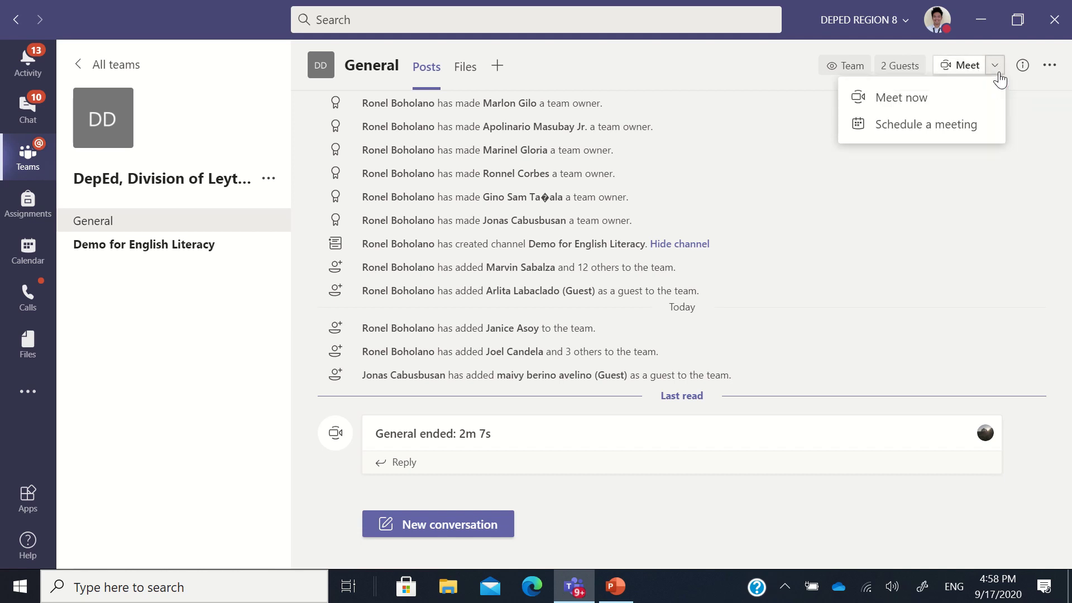
pyautogui.click(916, 135)
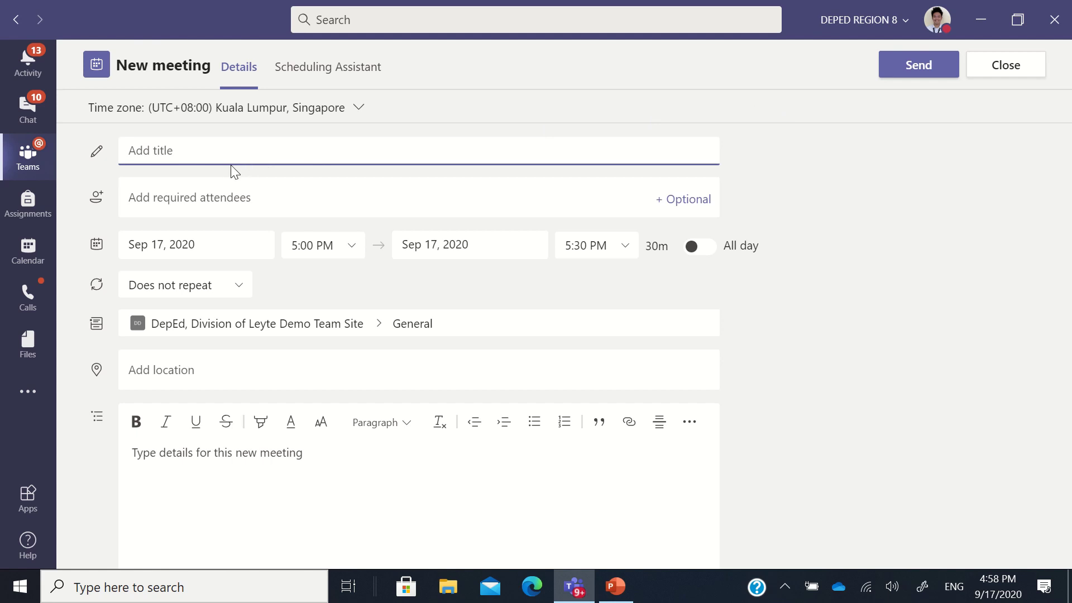
# Give the meeting a custom daily recurrence ending September 20, 2020.
pyautogui.click(222, 240)
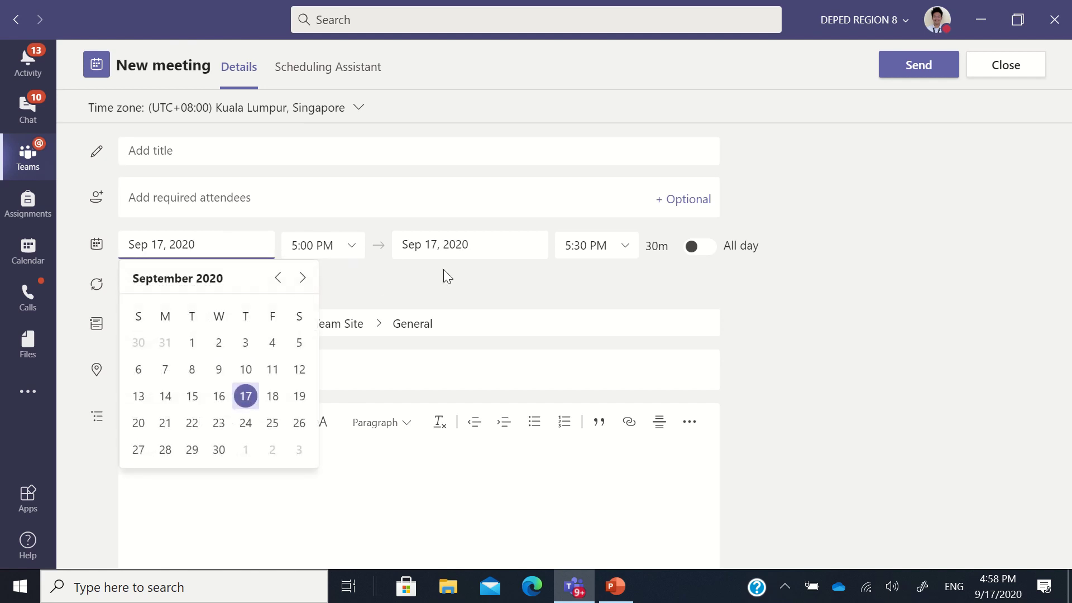
pyautogui.click(905, 311)
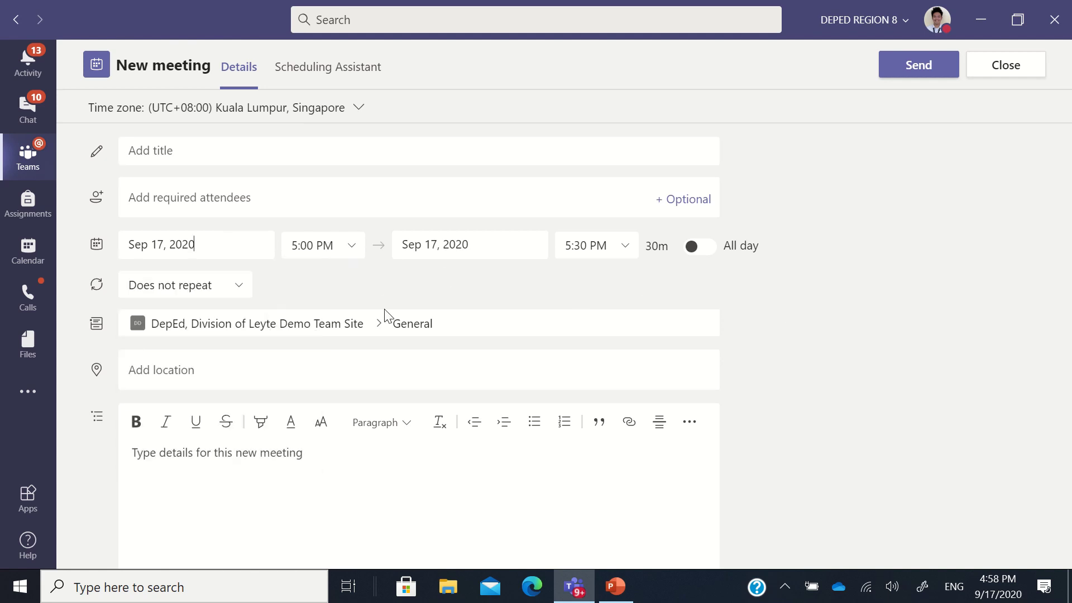
pyautogui.click(227, 296)
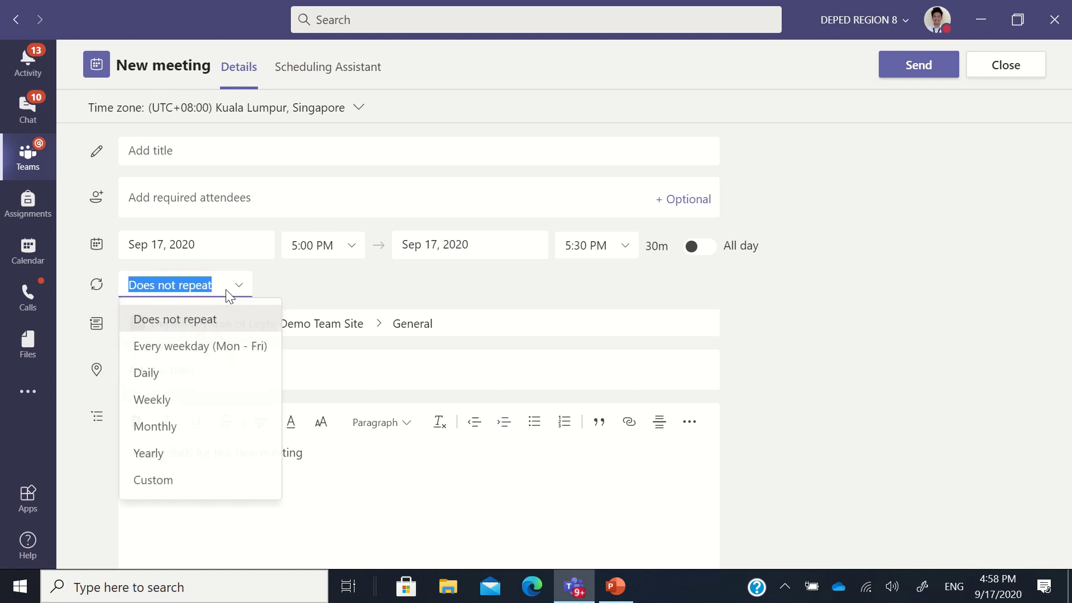
pyautogui.click(165, 484)
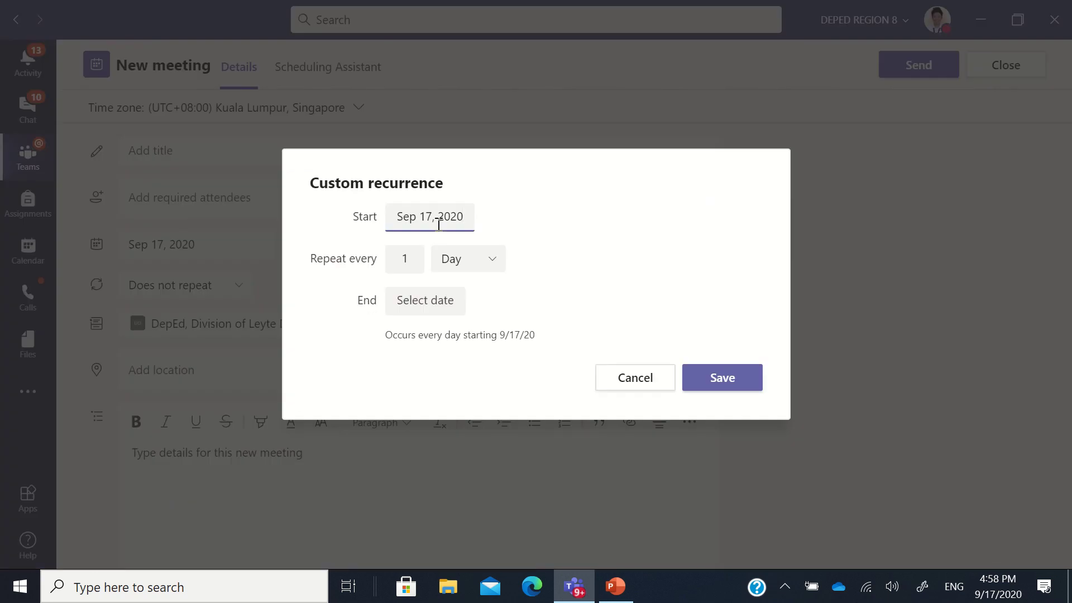
pyautogui.click(426, 304)
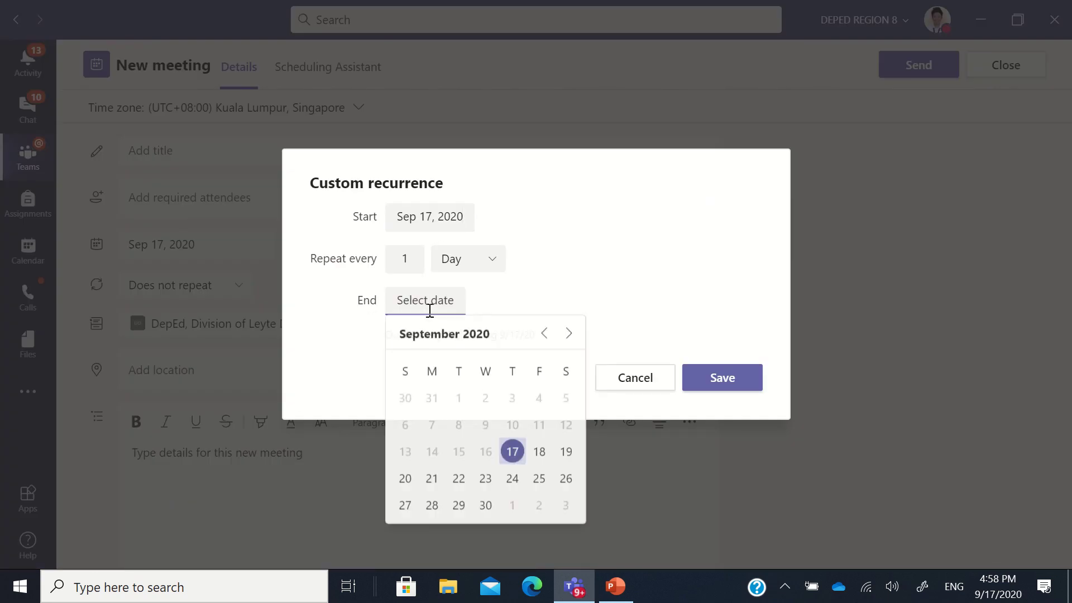
pyautogui.click(406, 481)
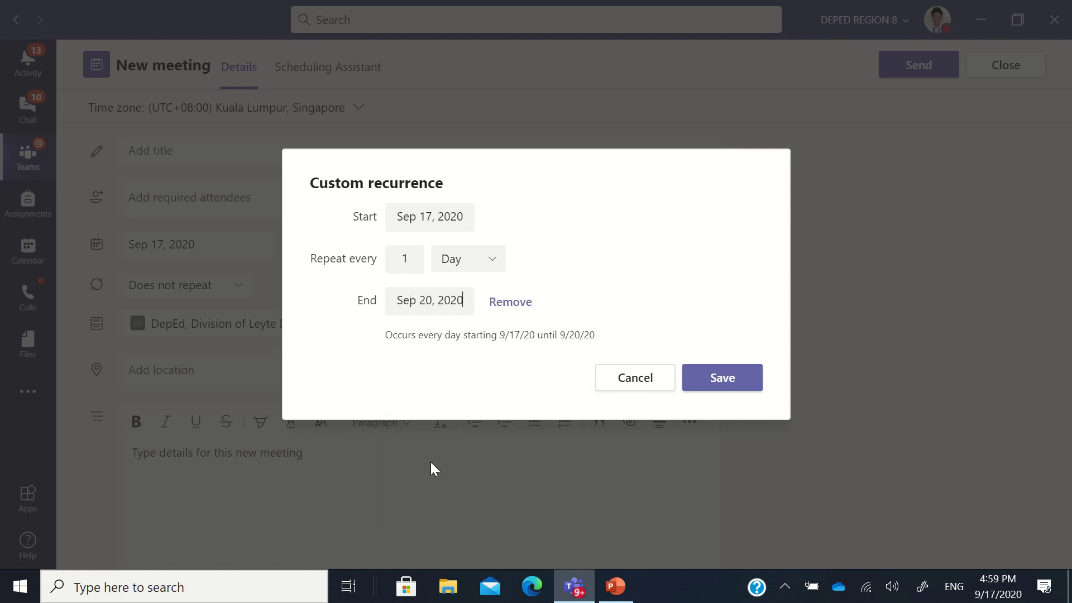
pyautogui.click(705, 385)
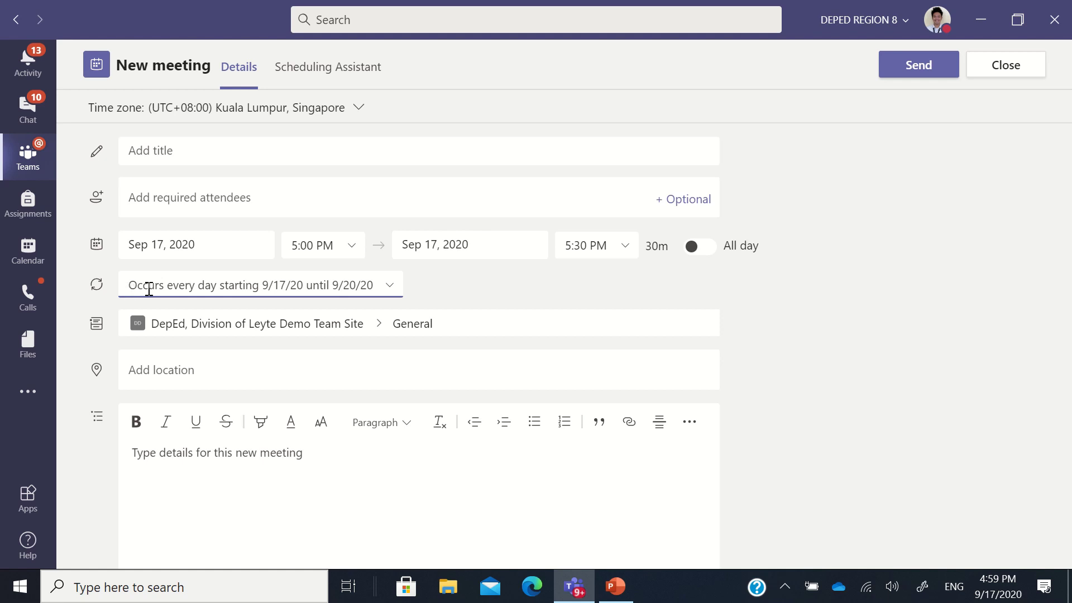
pyautogui.click(259, 288)
# Move the custom recurrence start date to September 18, 2020.
pyautogui.click(164, 479)
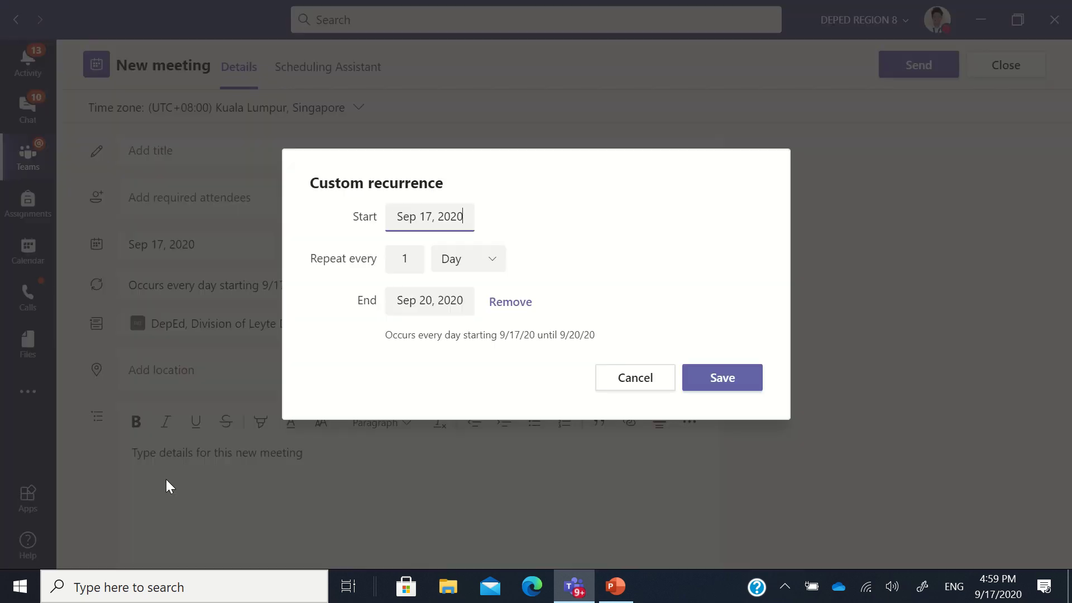
pyautogui.click(433, 216)
pyautogui.click(537, 368)
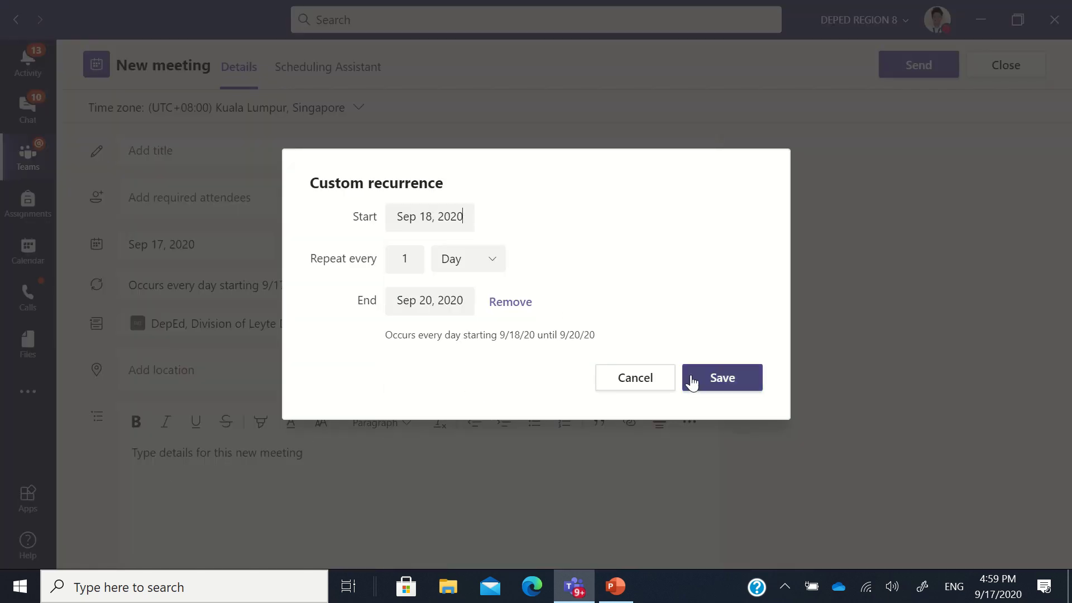
pyautogui.click(716, 379)
# Set the meeting time to 8:00 AM–5:00 PM and send the invitation.
pyautogui.click(336, 244)
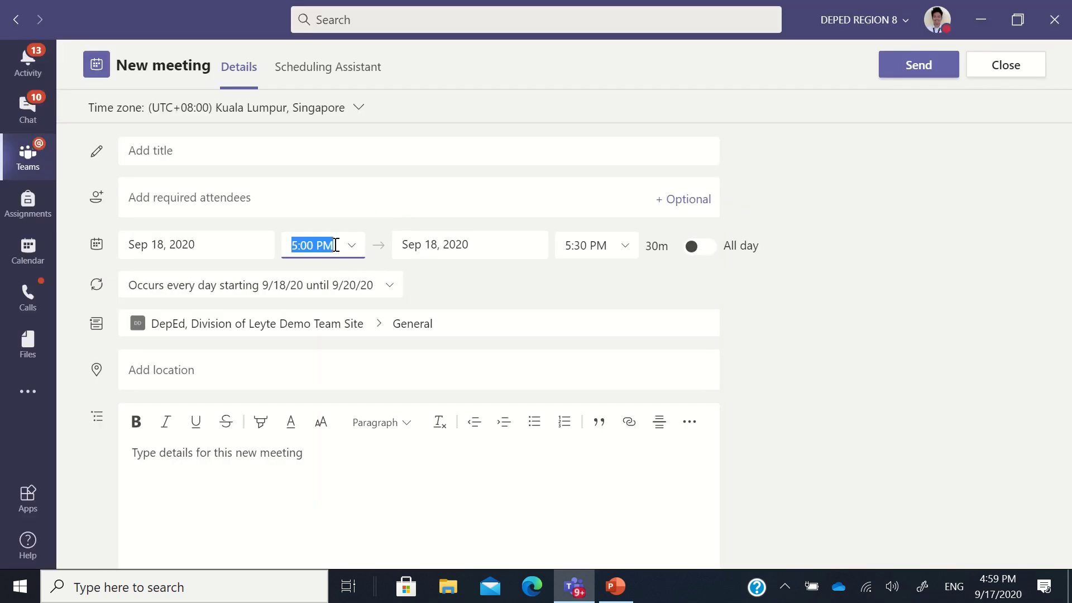
pyautogui.scroll(7, 334, 353)
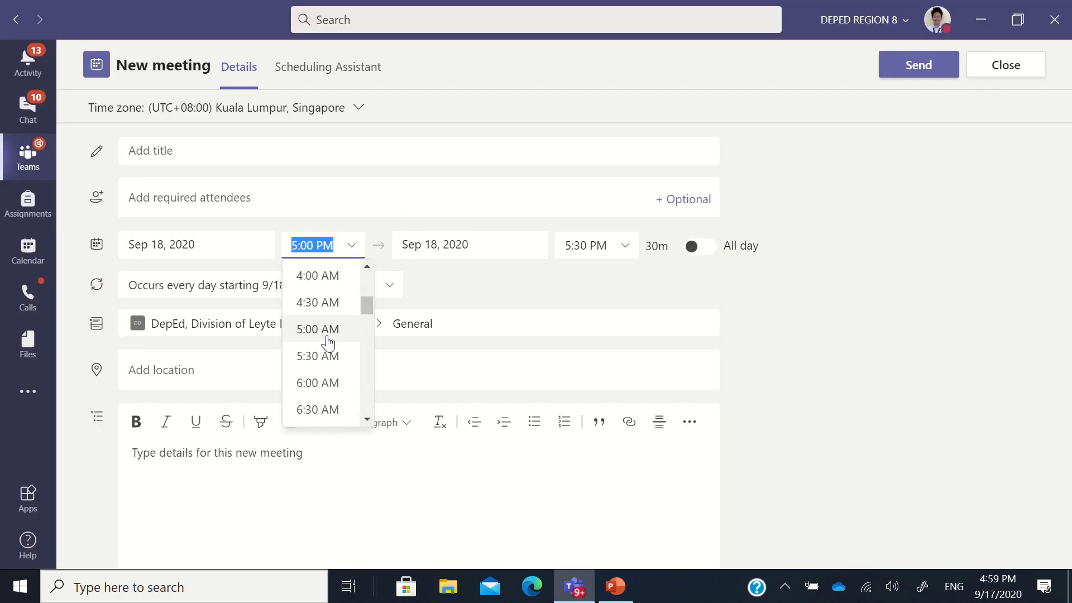
pyautogui.scroll(3, 330, 346)
pyautogui.scroll(-12, 328, 342)
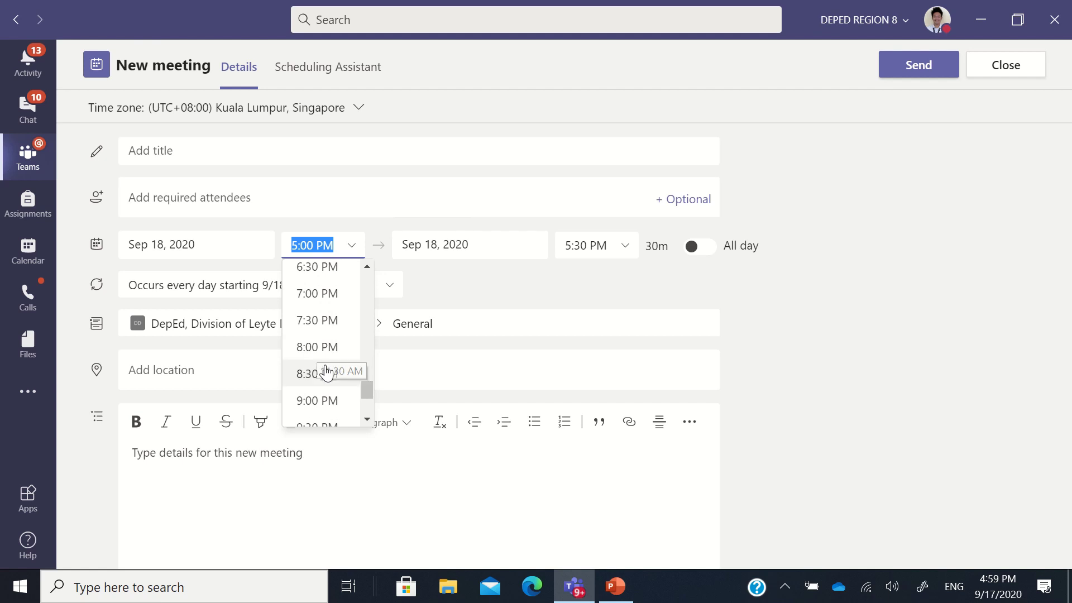
pyautogui.scroll(12, 330, 341)
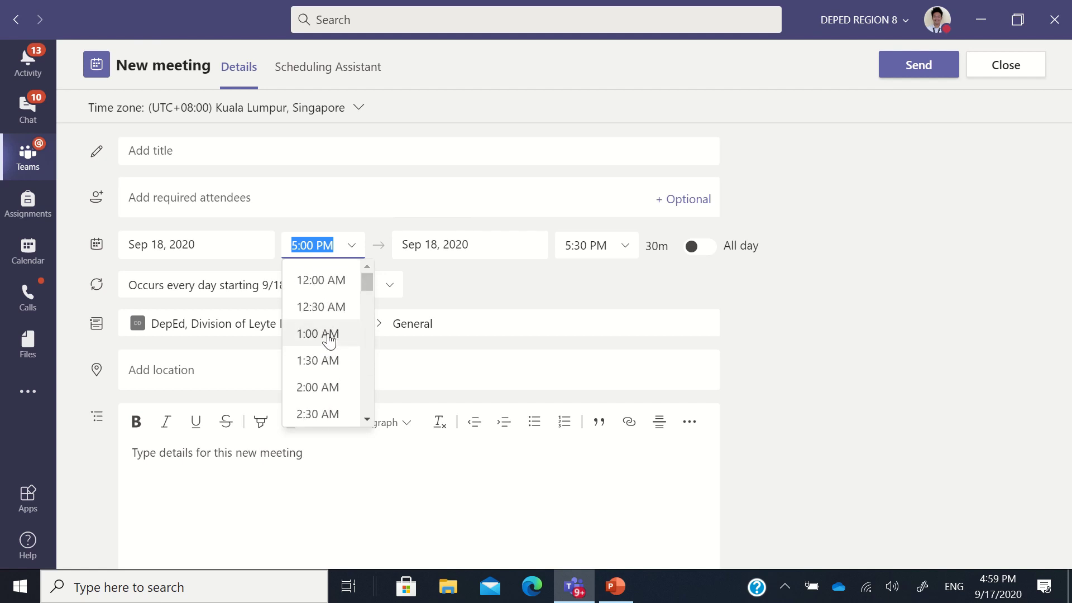
pyautogui.scroll(-4, 331, 343)
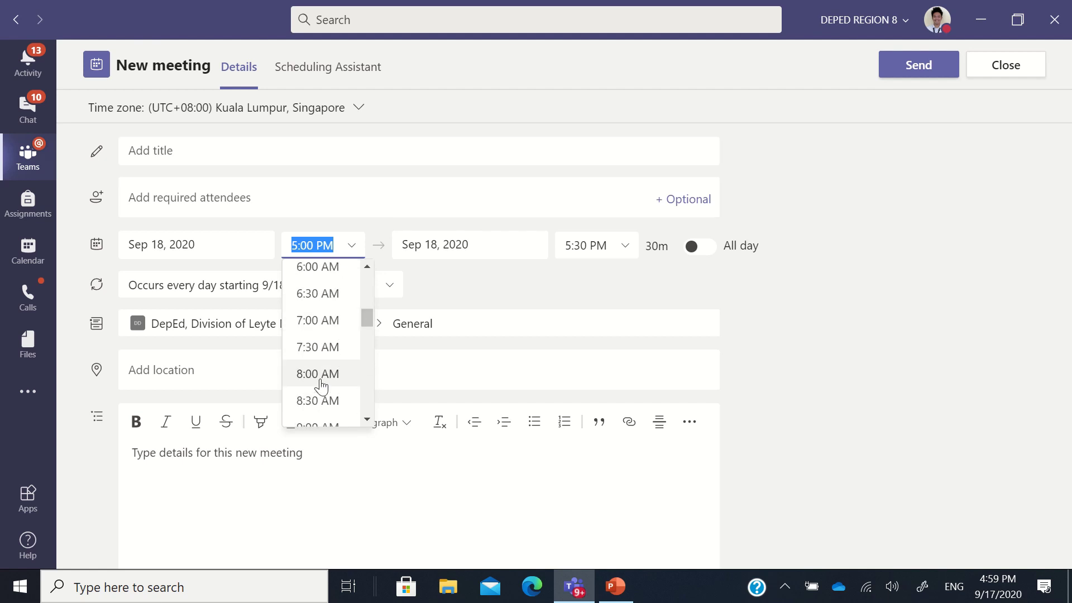
pyautogui.click(320, 382)
pyautogui.click(591, 246)
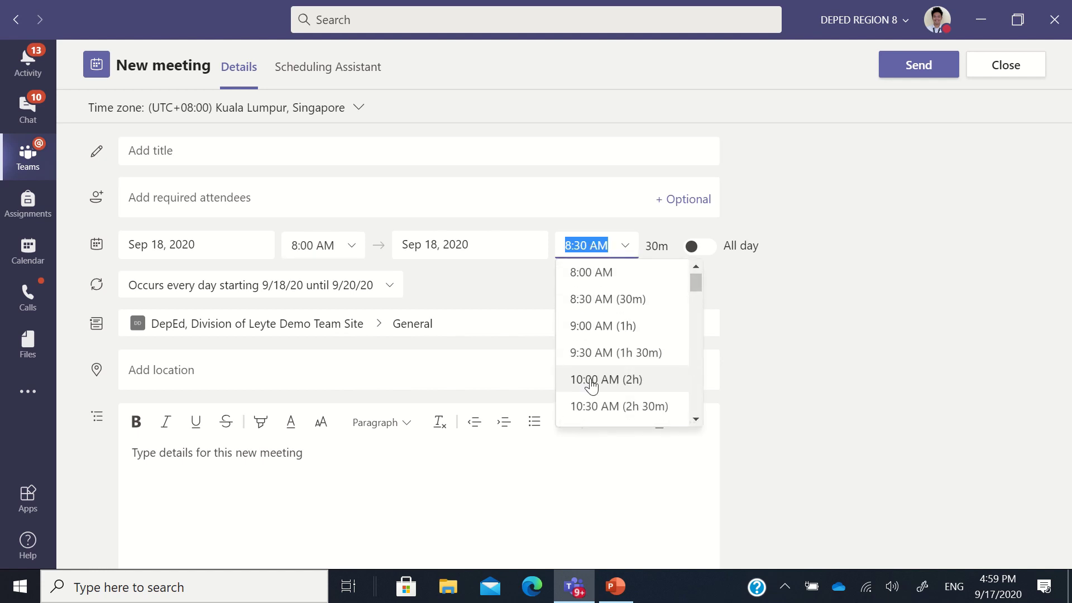
pyautogui.scroll(-5, 591, 385)
pyautogui.click(589, 325)
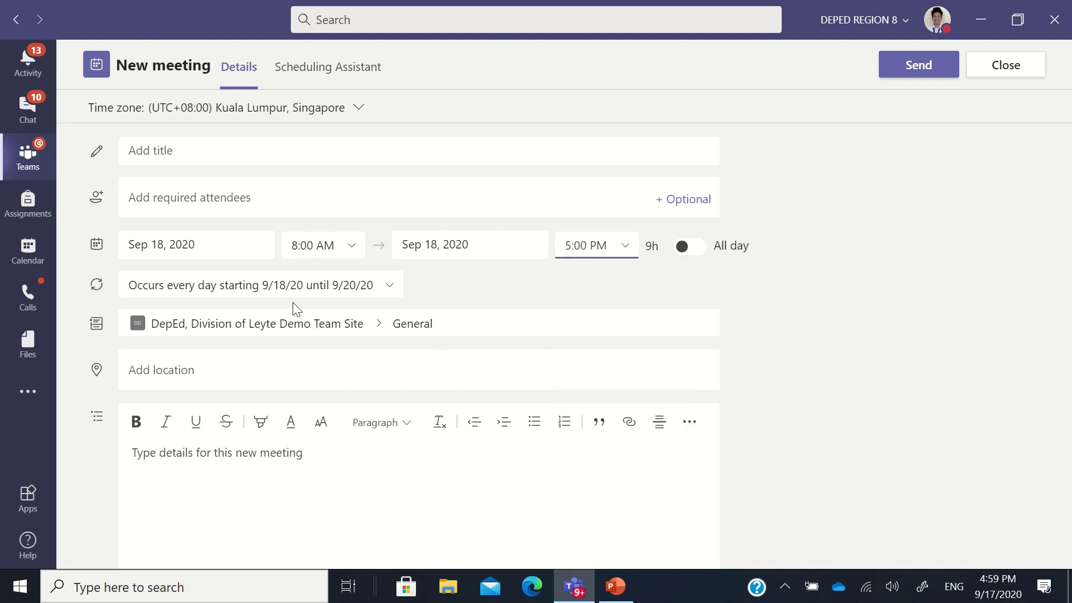
pyautogui.click(906, 71)
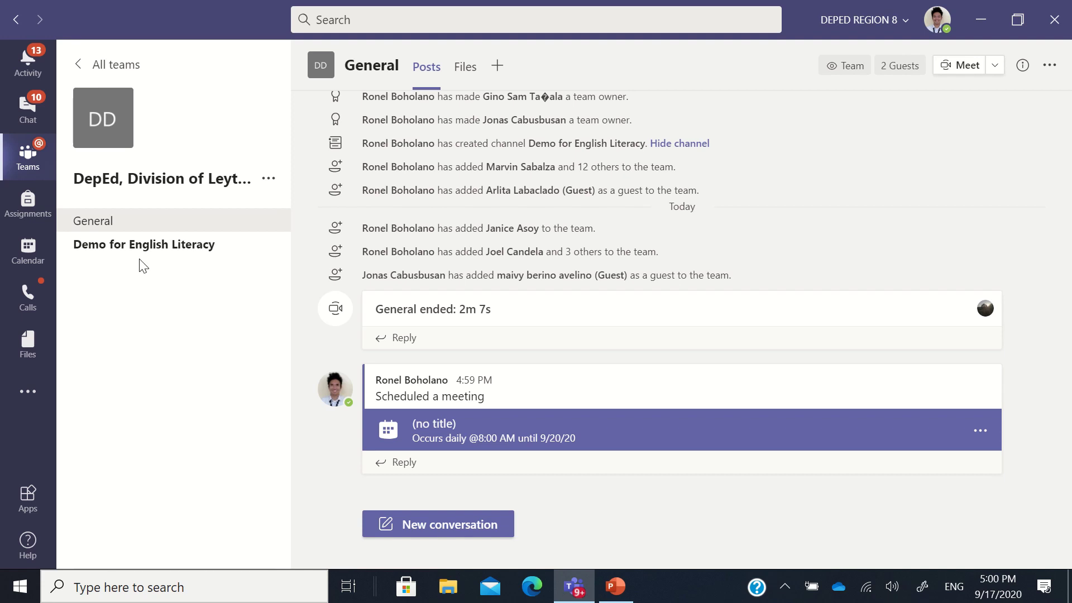
# Review the General channel's 'Scheduled a meeting' post for the daily 8:00 AM meeting until 9/20/20.
pyautogui.moveTo(100, 98)
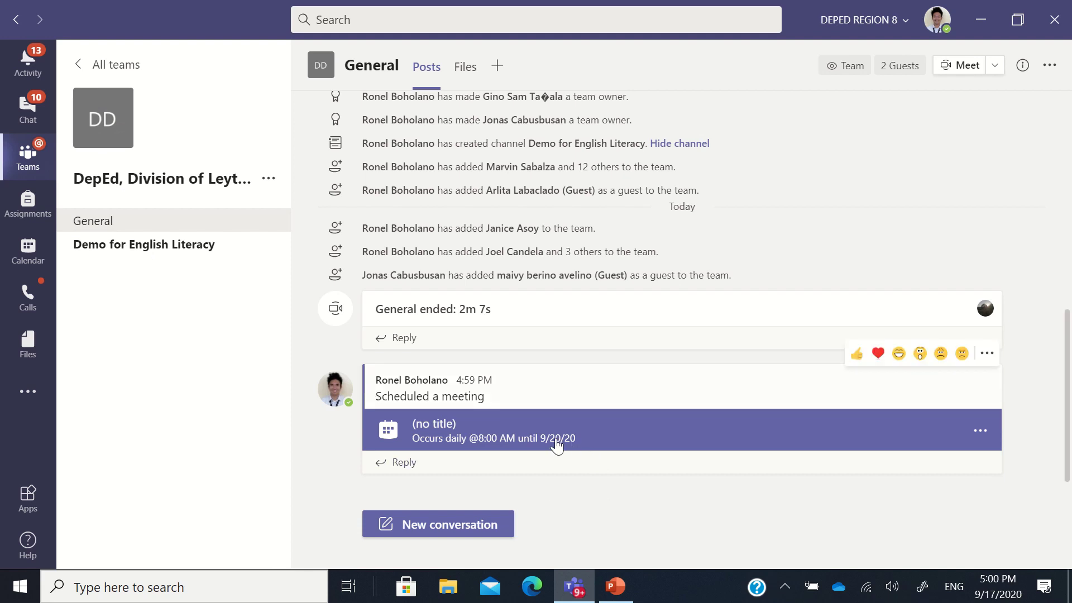
# Open the Demo for English Literacy channel's scheduled meeting and choose Join.
pyautogui.click(141, 246)
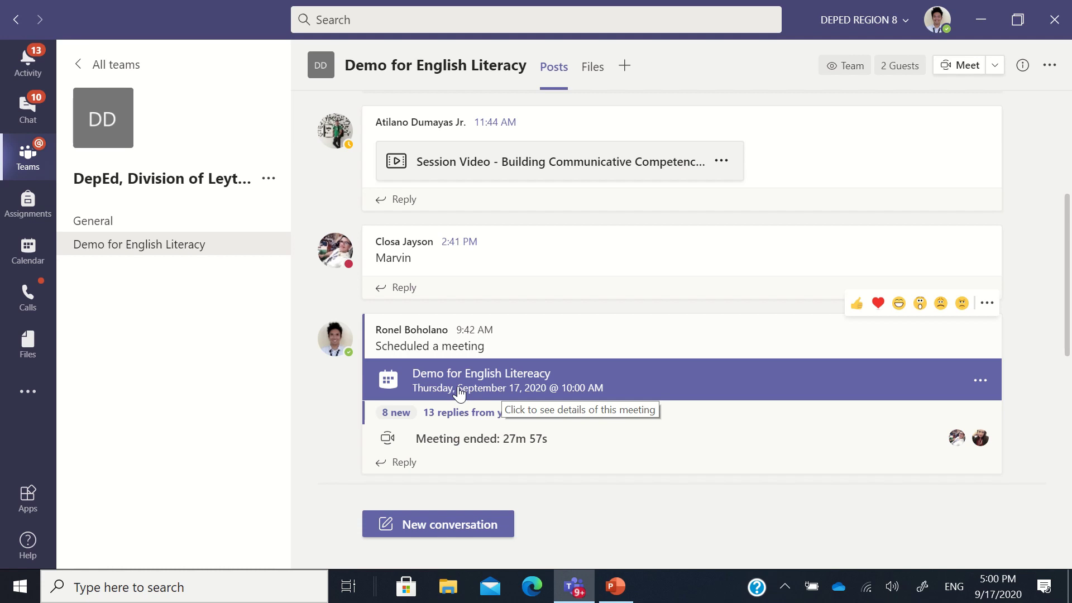
pyautogui.click(459, 391)
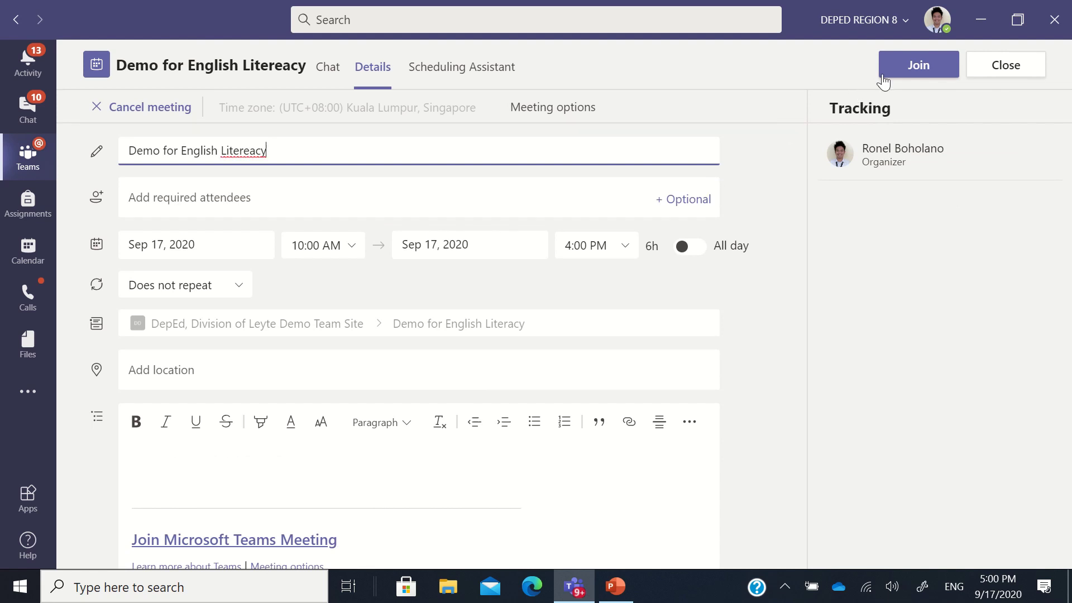
pyautogui.click(884, 71)
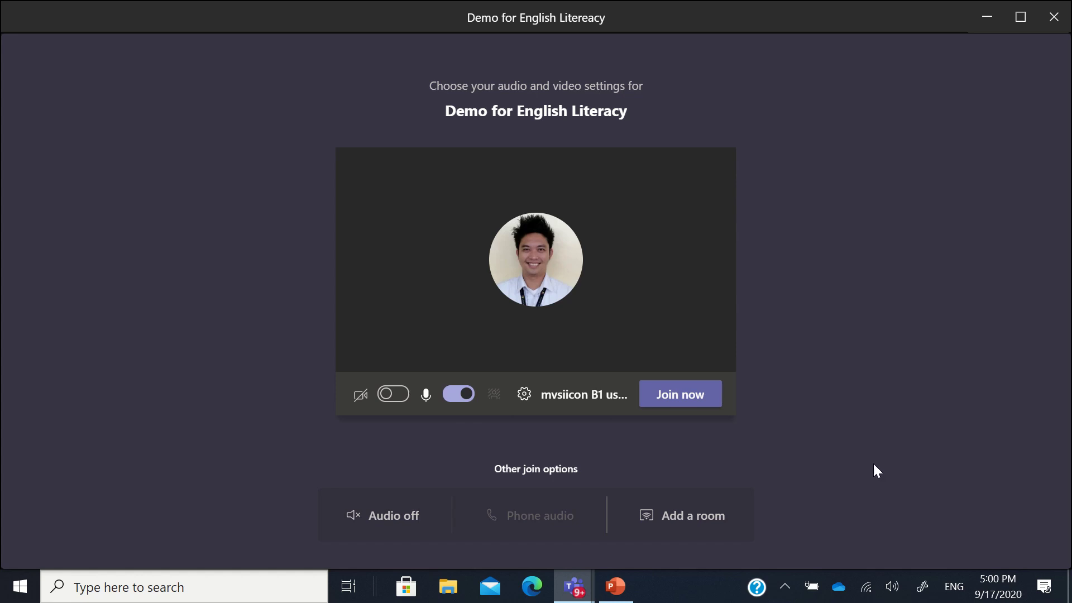
# Switch the microphone off on the pre-join screen and join the meeting.
pyautogui.click(448, 401)
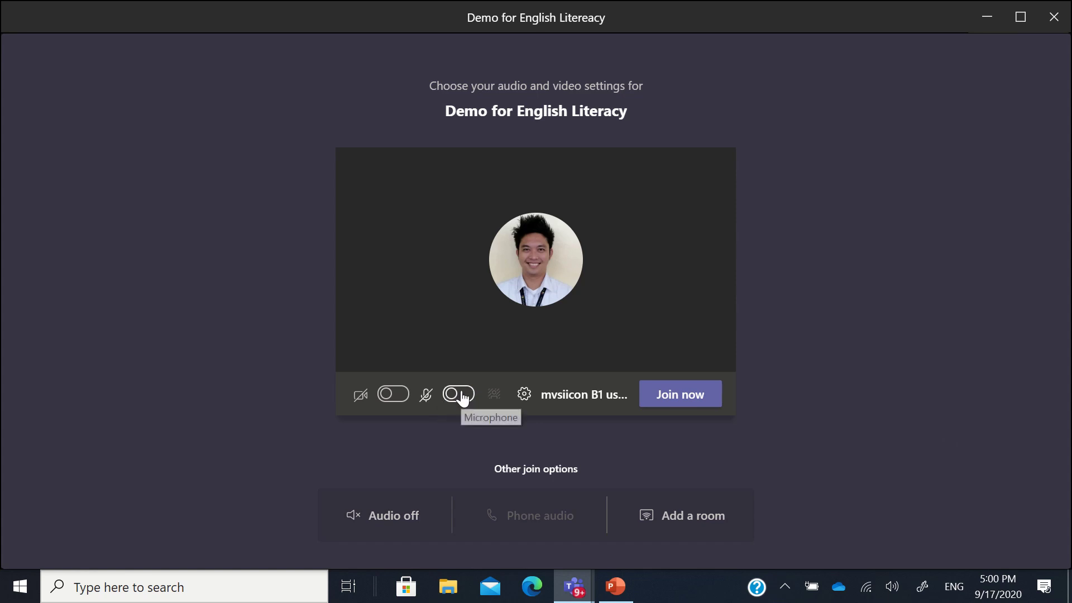
pyautogui.click(461, 394)
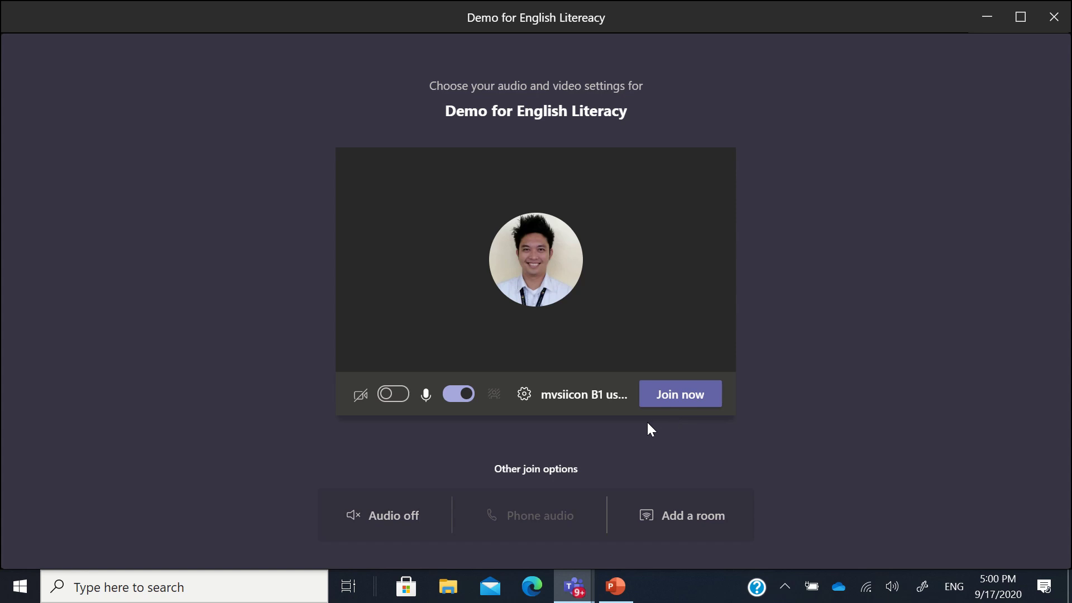
pyautogui.click(462, 404)
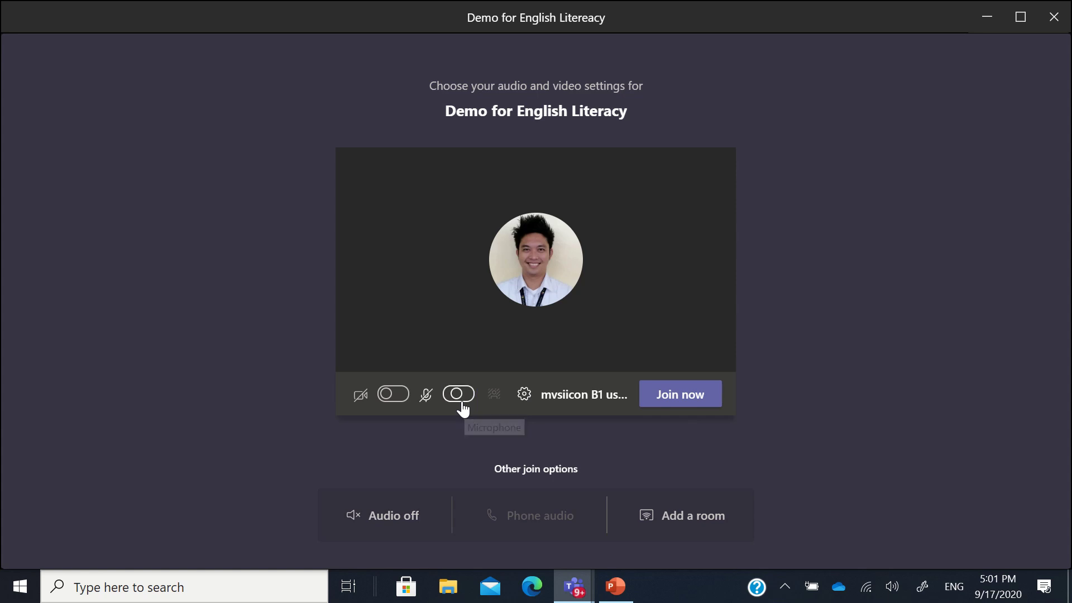
pyautogui.click(695, 410)
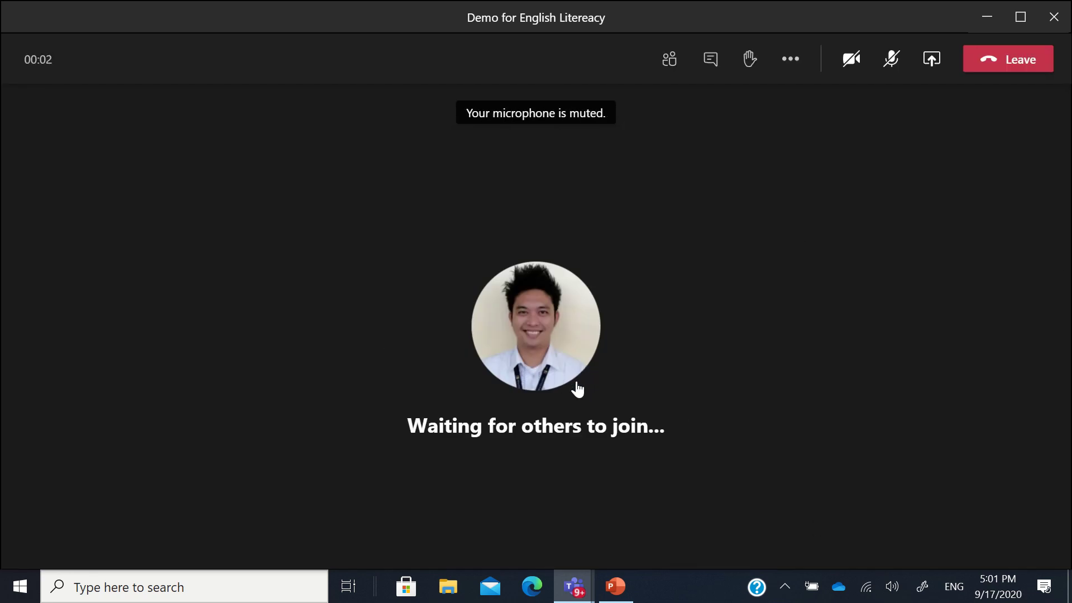
pyautogui.moveTo(566, 391)
pyautogui.click(850, 77)
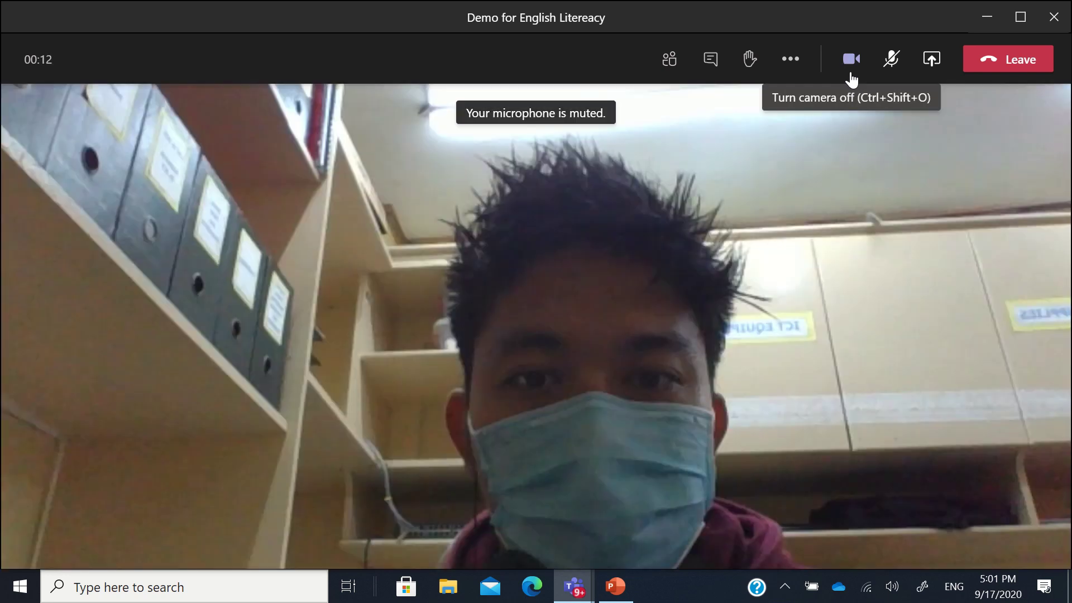
pyautogui.click(851, 77)
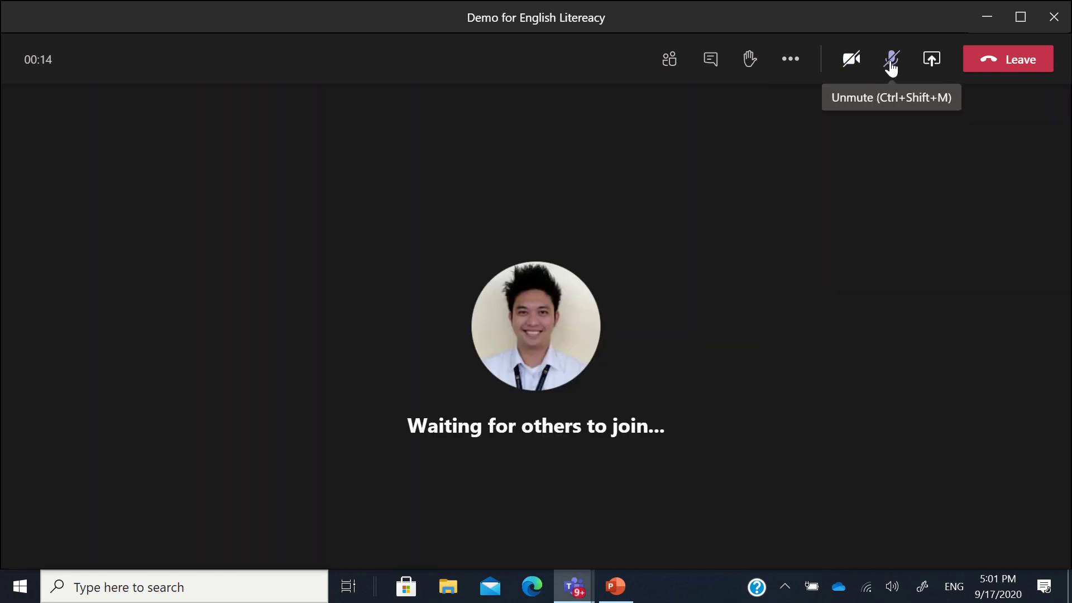
pyautogui.click(891, 68)
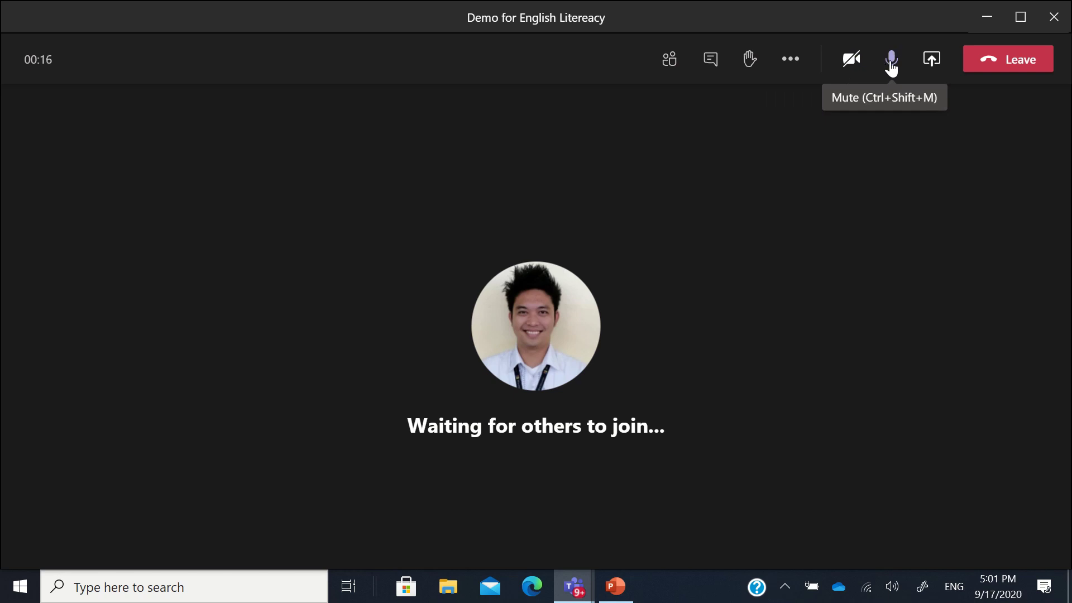
pyautogui.click(891, 68)
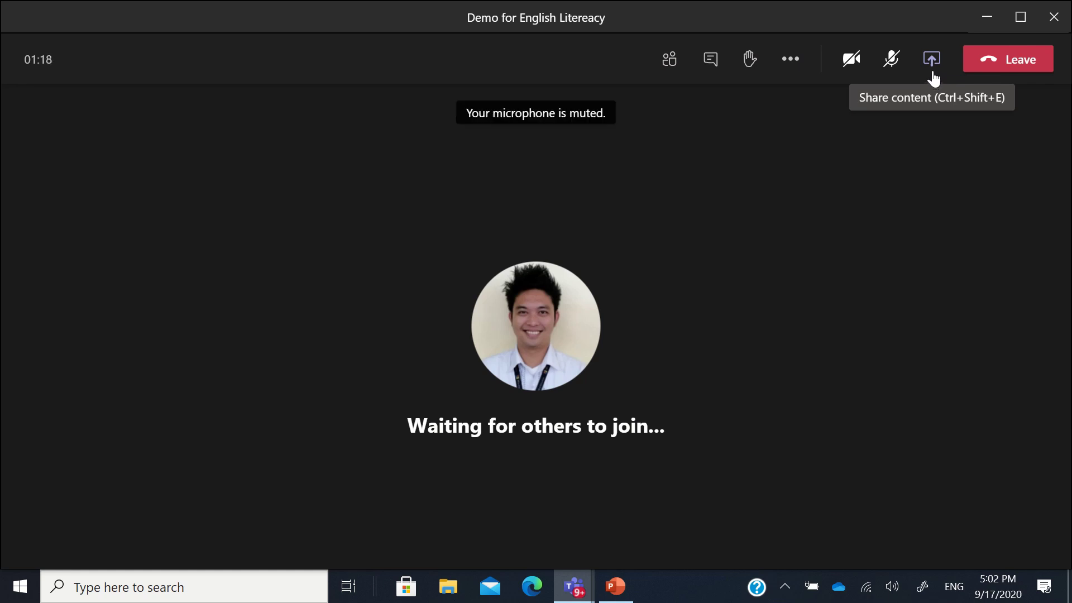
# Open Share content and try the Include computer sound toggle.
pyautogui.click(931, 59)
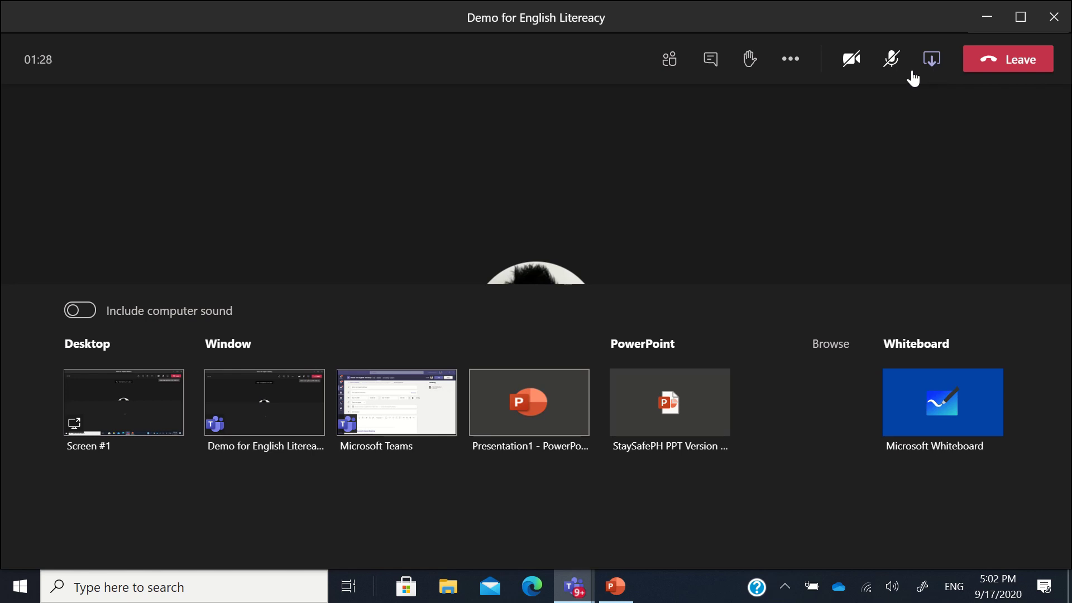
pyautogui.click(86, 324)
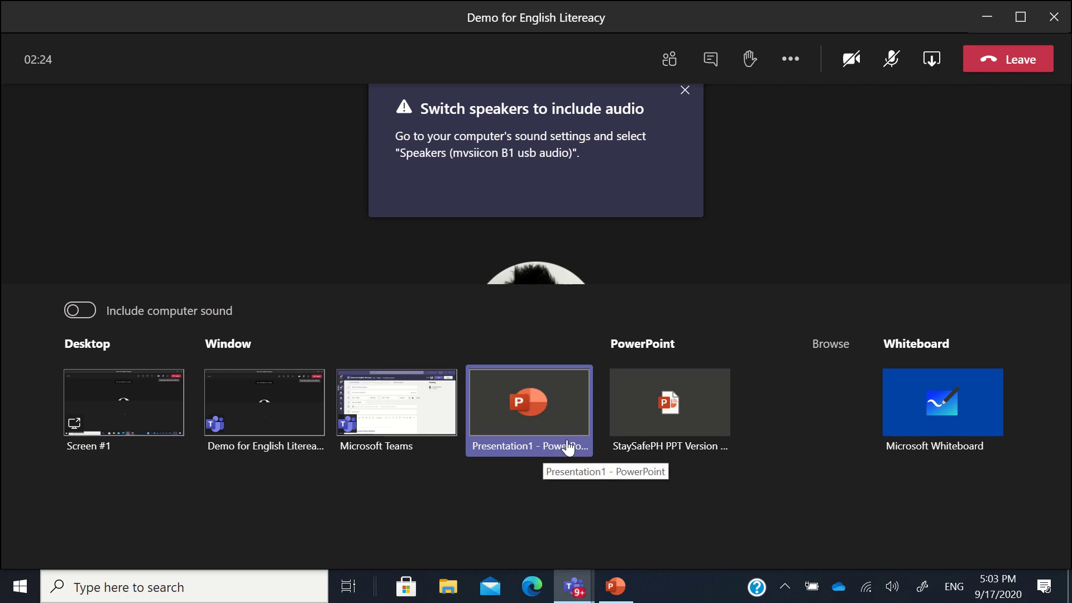
# Share Screen #1 briefly, stop sharing, then reopen the share options.
pyautogui.click(114, 407)
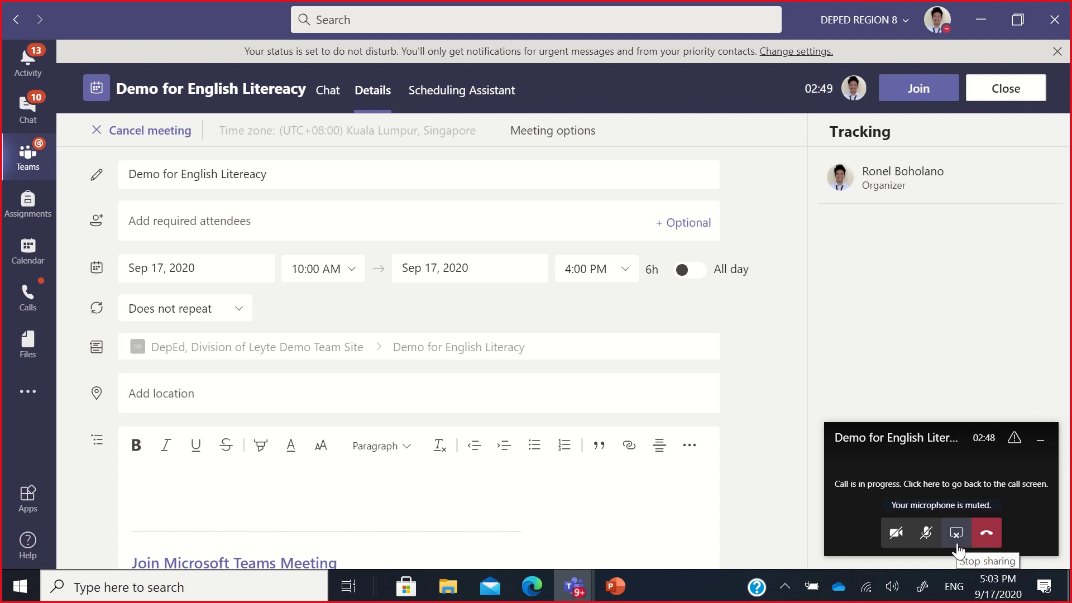
pyautogui.click(957, 542)
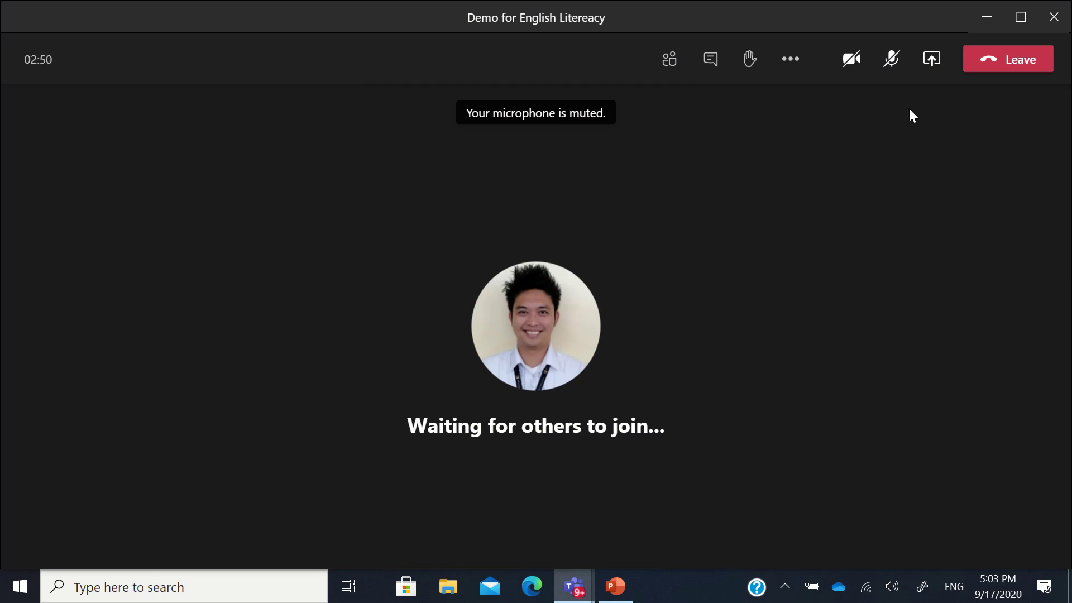
pyautogui.click(931, 59)
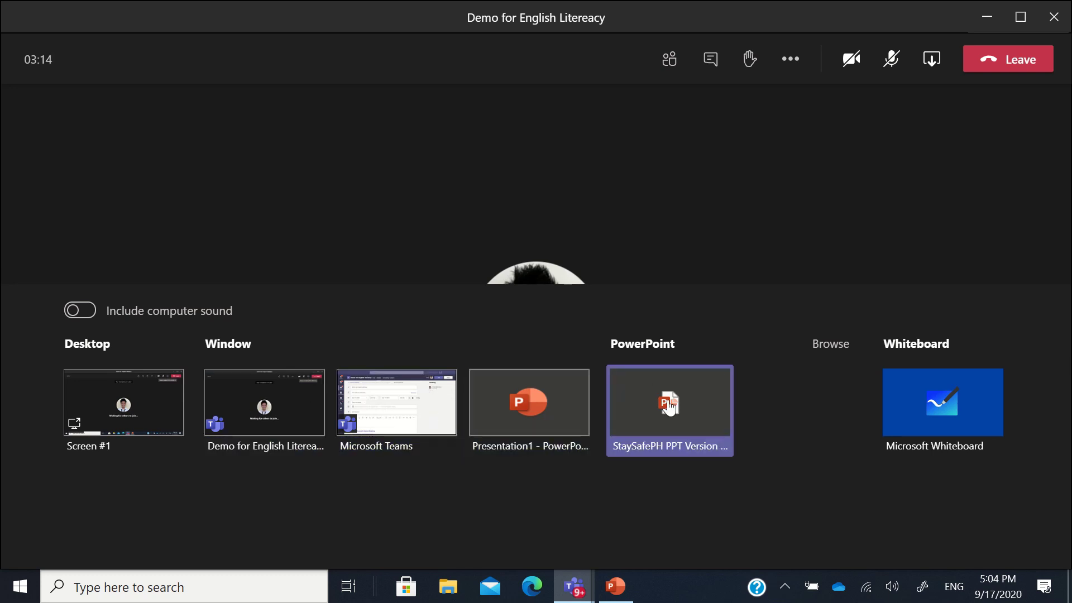
# Share a Whiteboard and handwrite 4x + 5y = 20 in black ink.
pyautogui.click(938, 422)
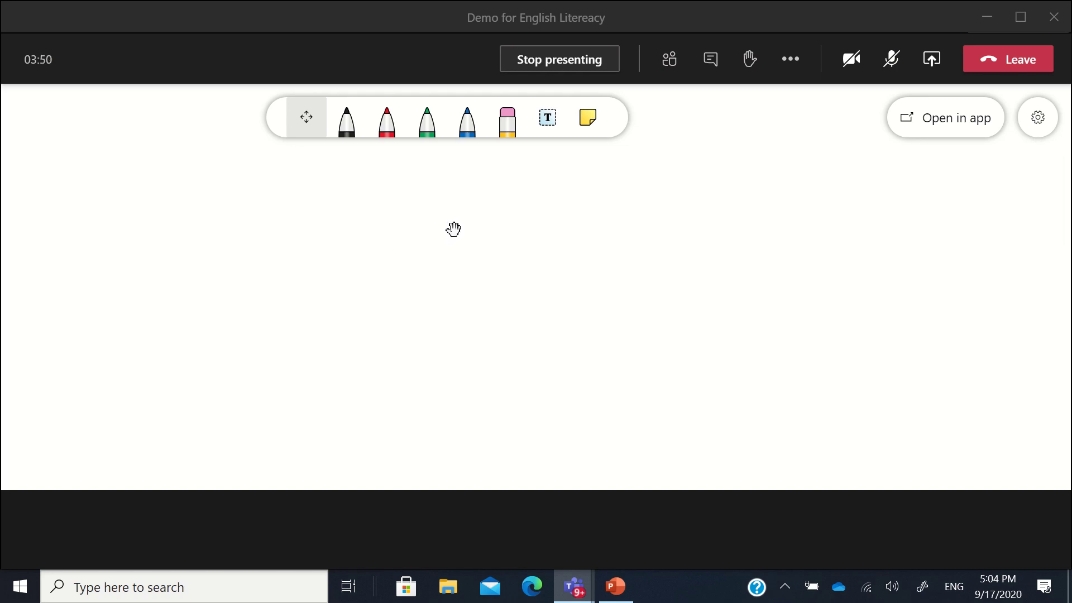
pyautogui.click(343, 130)
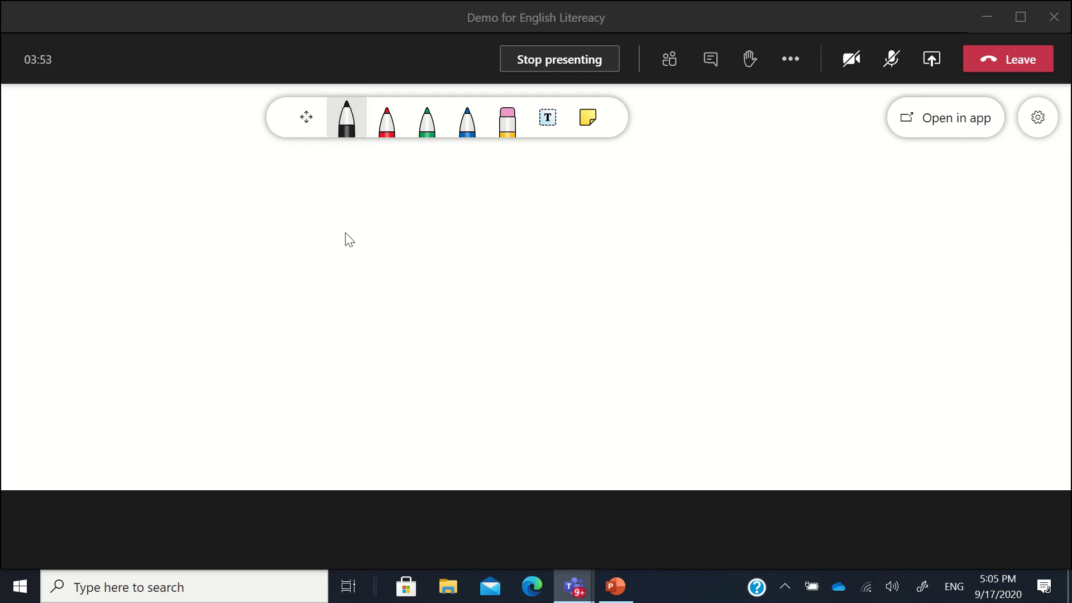
pyautogui.moveTo(224, 181); pyautogui.dragTo(210, 261)
pyautogui.moveTo(291, 198); pyautogui.dragTo(272, 256)
pyautogui.moveTo(243, 217); pyautogui.dragTo(338, 225)
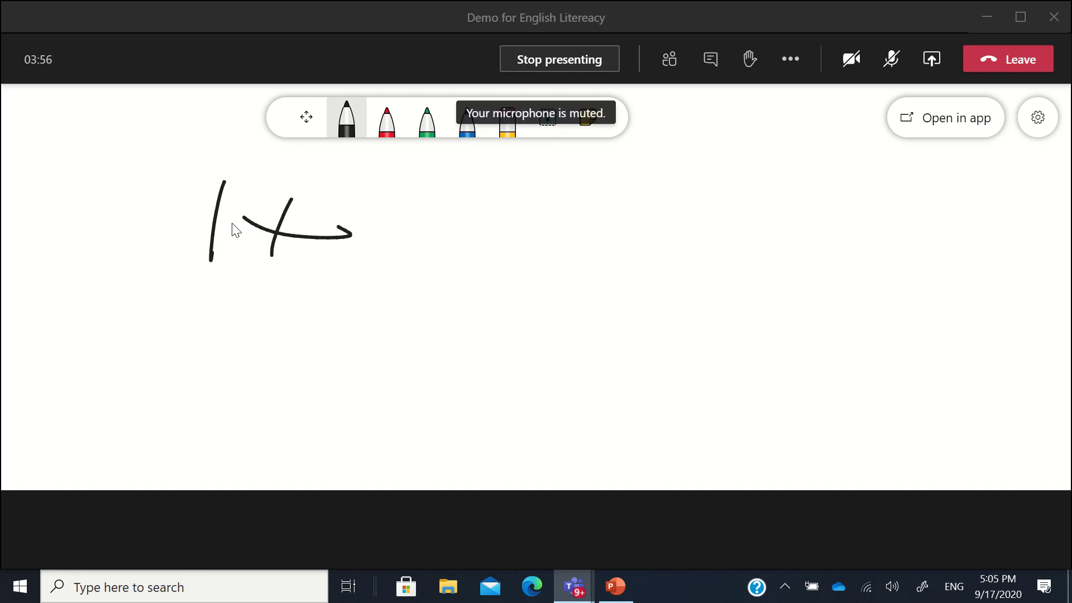
pyautogui.moveTo(224, 183)
pyautogui.mouseDown()
pyautogui.moveTo(179, 220)
pyautogui.moveTo(260, 219)
pyautogui.mouseUp()
pyautogui.moveTo(405, 201)
pyautogui.mouseDown()
pyautogui.moveTo(396, 252)
pyautogui.moveTo(429, 227)
pyautogui.mouseUp()
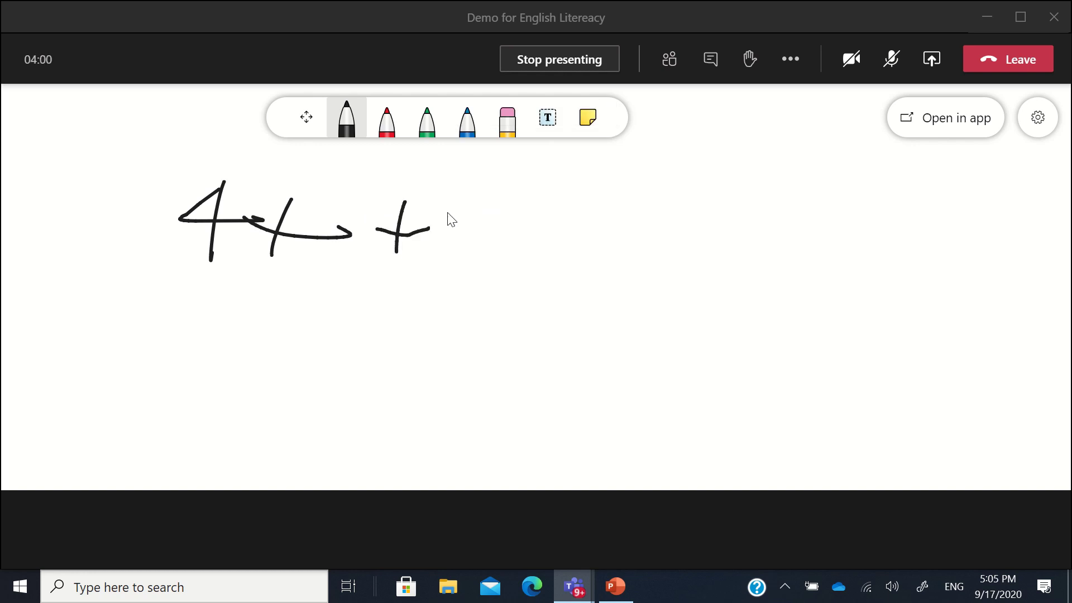
pyautogui.moveTo(481, 188)
pyautogui.mouseDown()
pyautogui.moveTo(442, 190)
pyautogui.moveTo(471, 244)
pyautogui.moveTo(453, 242)
pyautogui.moveTo(524, 228)
pyautogui.moveTo(508, 259)
pyautogui.mouseUp()
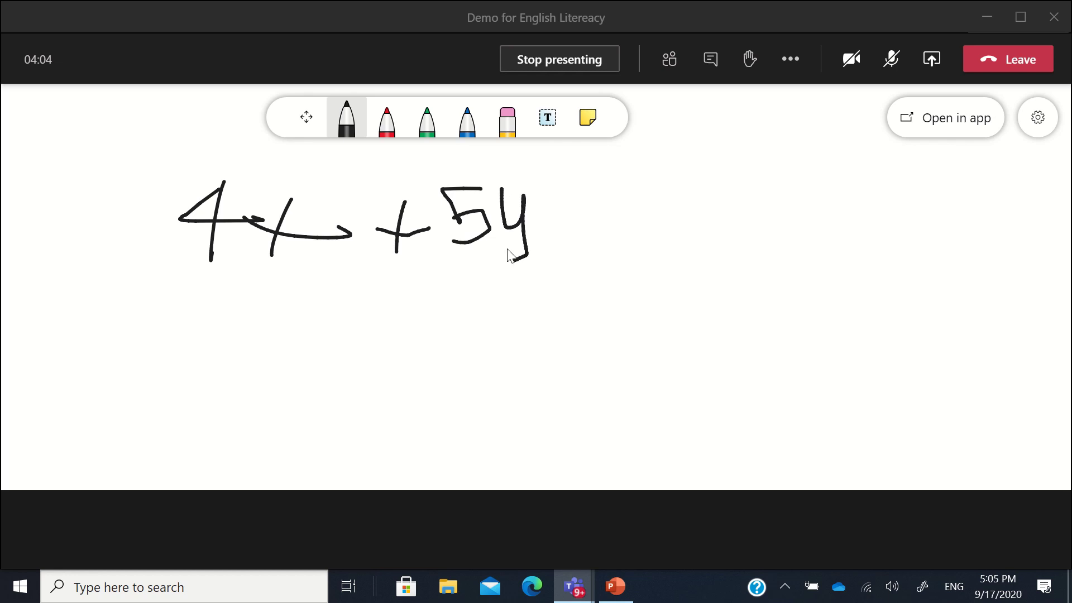
pyautogui.moveTo(547, 219)
pyautogui.mouseDown()
pyautogui.moveTo(575, 219)
pyautogui.moveTo(574, 235)
pyautogui.mouseUp()
pyautogui.moveTo(597, 198)
pyautogui.mouseDown()
pyautogui.moveTo(636, 240)
pyautogui.moveTo(624, 264)
pyautogui.mouseUp()
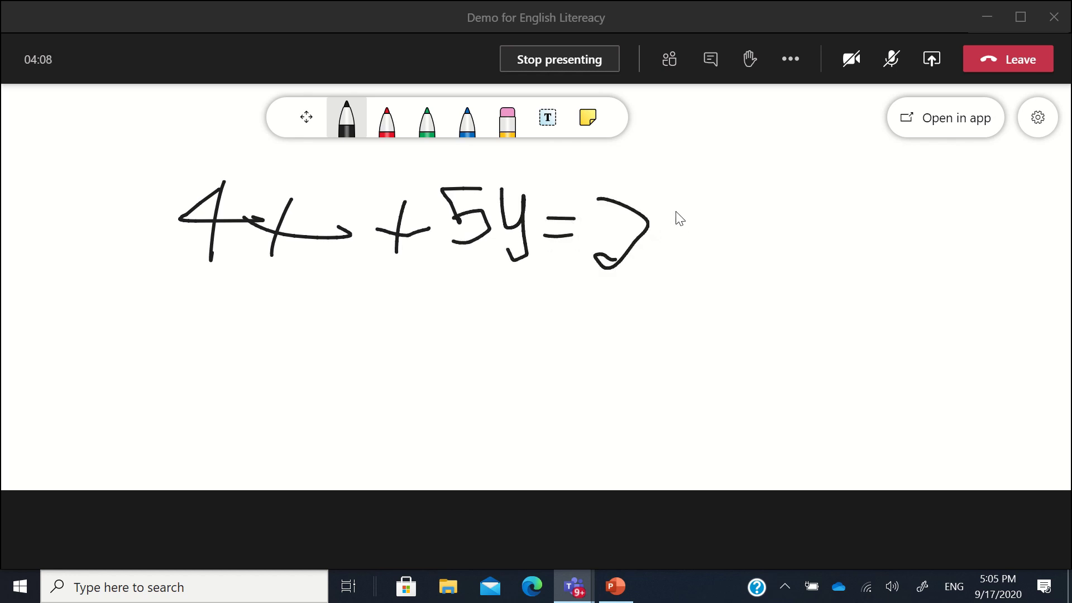
pyautogui.moveTo(677, 213)
pyautogui.mouseDown()
pyautogui.moveTo(686, 215)
pyautogui.moveTo(658, 214)
pyautogui.mouseUp()
pyautogui.moveTo(612, 267); pyautogui.dragTo(629, 274)
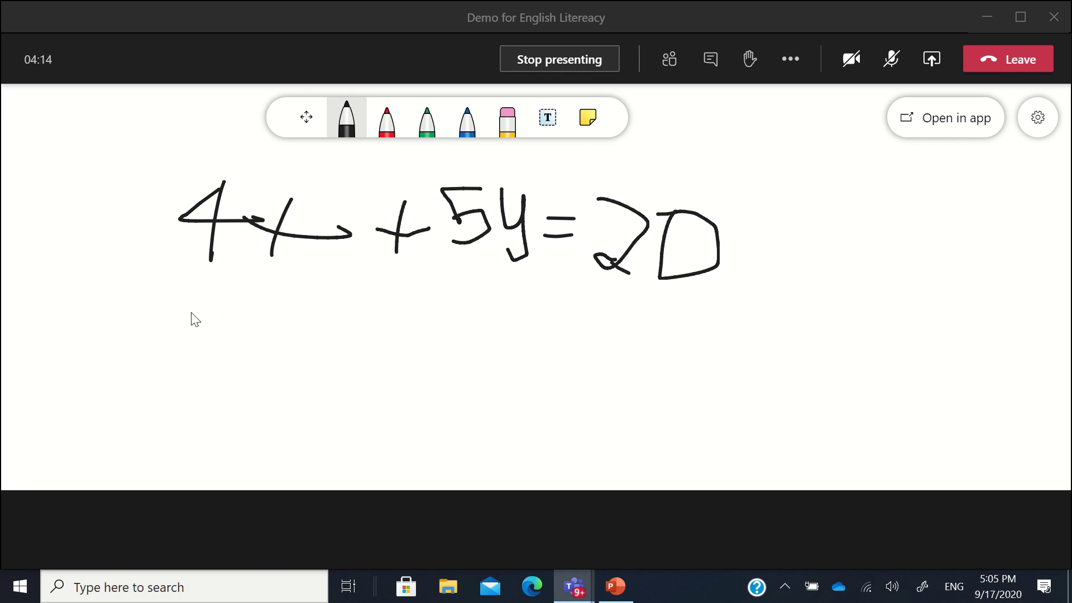
# Handwrite the second equation 2x − y = 4 below the first.
pyautogui.moveTo(185, 293)
pyautogui.mouseDown()
pyautogui.moveTo(218, 349)
pyautogui.moveTo(161, 318)
pyautogui.mouseUp()
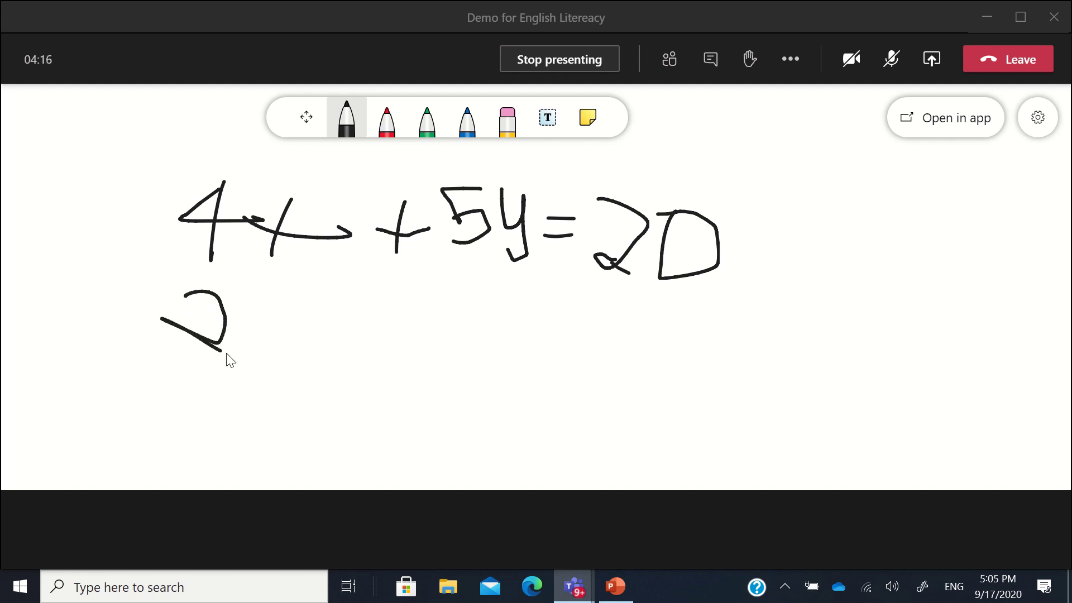
pyautogui.moveTo(226, 352); pyautogui.dragTo(243, 349)
pyautogui.moveTo(312, 297); pyautogui.dragTo(261, 332)
pyautogui.moveTo(264, 299)
pyautogui.mouseDown()
pyautogui.moveTo(319, 336)
pyautogui.moveTo(423, 333)
pyautogui.mouseUp()
pyautogui.moveTo(451, 291)
pyautogui.mouseDown()
pyautogui.moveTo(500, 369)
pyautogui.moveTo(486, 373)
pyautogui.mouseUp()
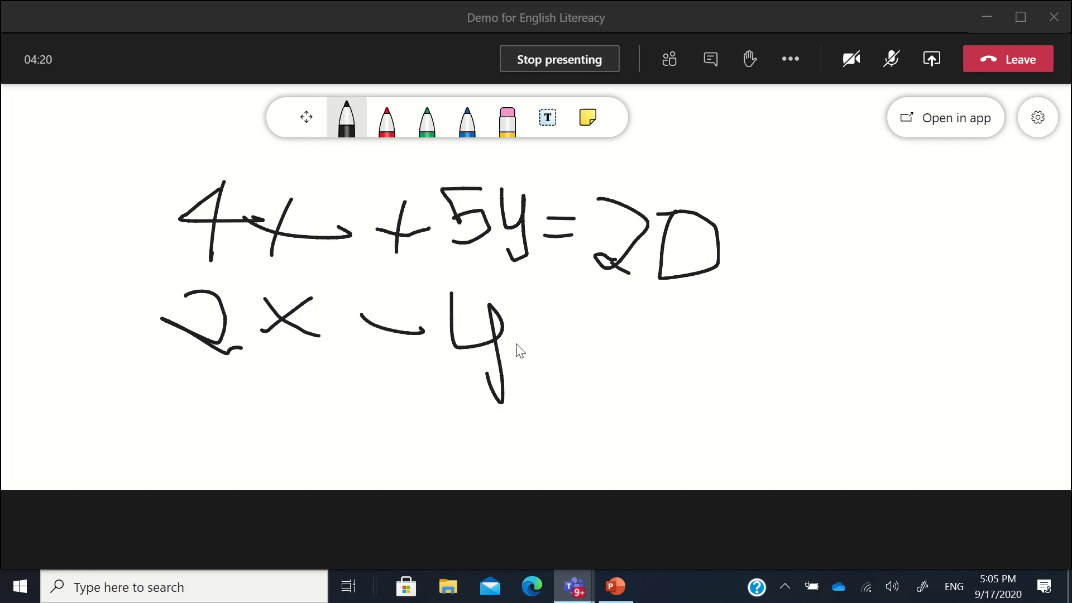
pyautogui.moveTo(522, 335)
pyautogui.mouseDown()
pyautogui.moveTo(561, 337)
pyautogui.moveTo(575, 351)
pyautogui.mouseUp()
pyautogui.moveTo(616, 314)
pyautogui.mouseDown()
pyautogui.moveTo(623, 373)
pyautogui.moveTo(614, 342)
pyautogui.moveTo(632, 341)
pyautogui.mouseUp()
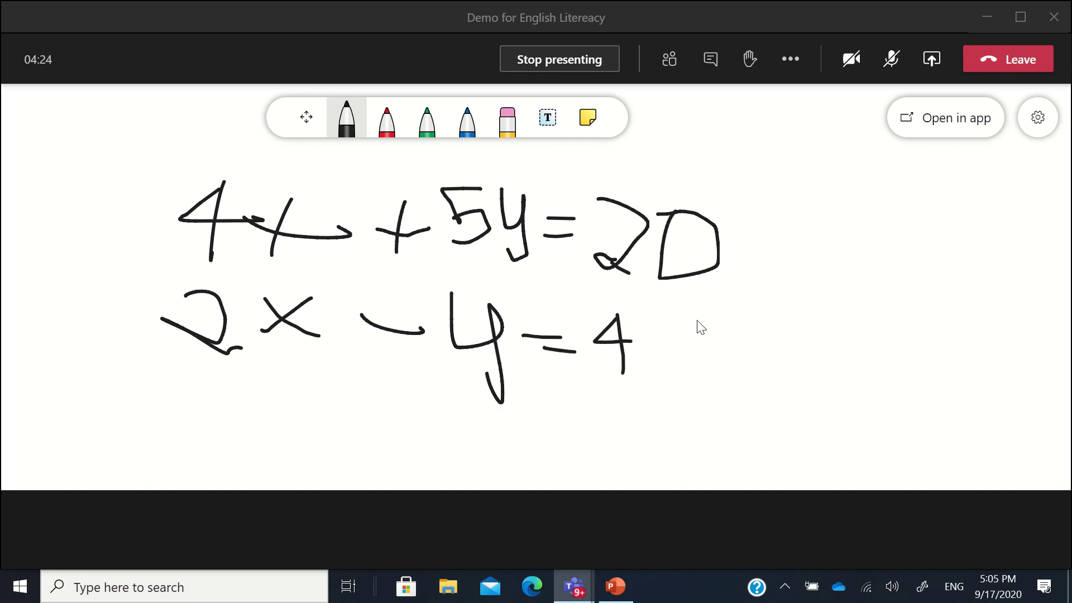
# Write x = ? and y = ? on a third line.
pyautogui.moveTo(261, 421)
pyautogui.mouseDown()
pyautogui.moveTo(239, 437)
pyautogui.moveTo(312, 458)
pyautogui.mouseUp()
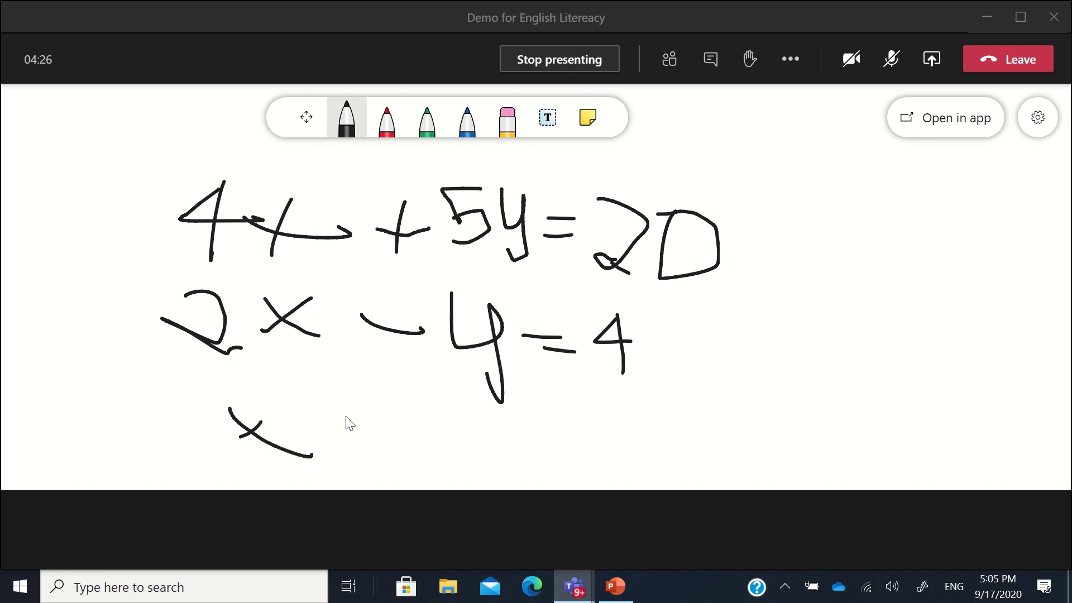
pyautogui.moveTo(312, 413)
pyautogui.mouseDown()
pyautogui.moveTo(352, 416)
pyautogui.moveTo(364, 434)
pyautogui.mouseUp()
pyautogui.moveTo(369, 385)
pyautogui.mouseDown()
pyautogui.moveTo(385, 383)
pyautogui.moveTo(392, 427)
pyautogui.mouseUp()
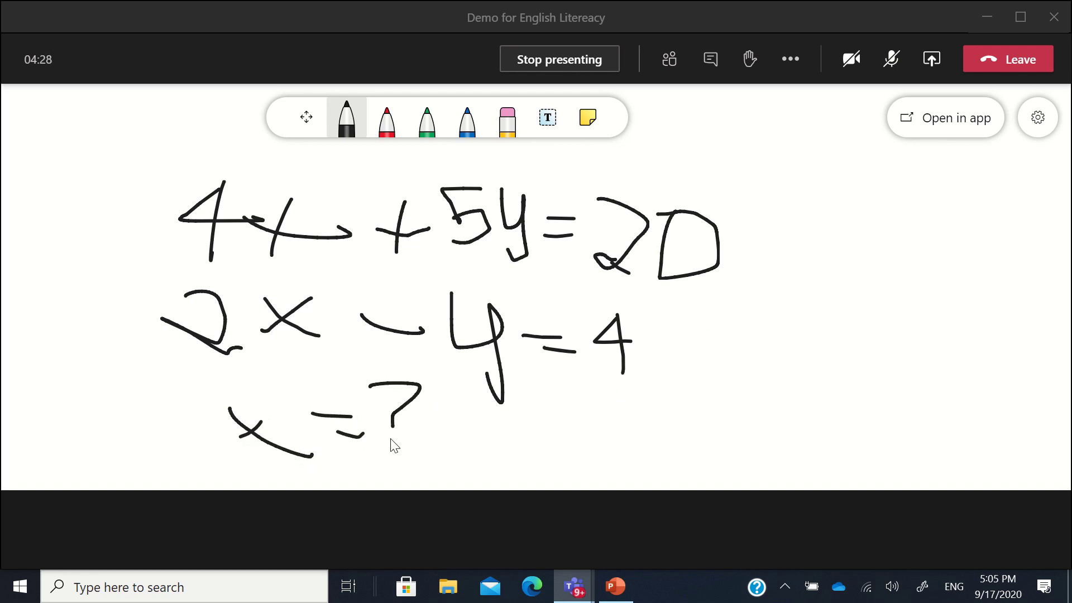
pyautogui.click(391, 439)
pyautogui.moveTo(477, 409)
pyautogui.mouseDown()
pyautogui.moveTo(503, 421)
pyautogui.moveTo(492, 460)
pyautogui.mouseUp()
pyautogui.moveTo(537, 423)
pyautogui.mouseDown()
pyautogui.moveTo(581, 428)
pyautogui.moveTo(581, 442)
pyautogui.mouseUp()
pyautogui.moveTo(604, 406); pyautogui.dragTo(612, 441)
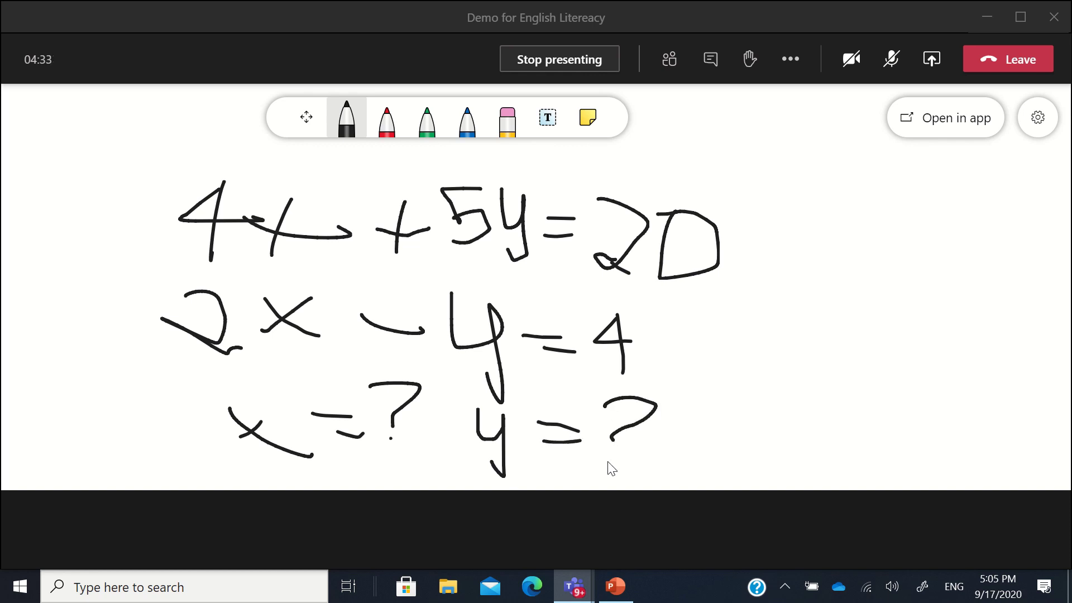
pyautogui.click(608, 461)
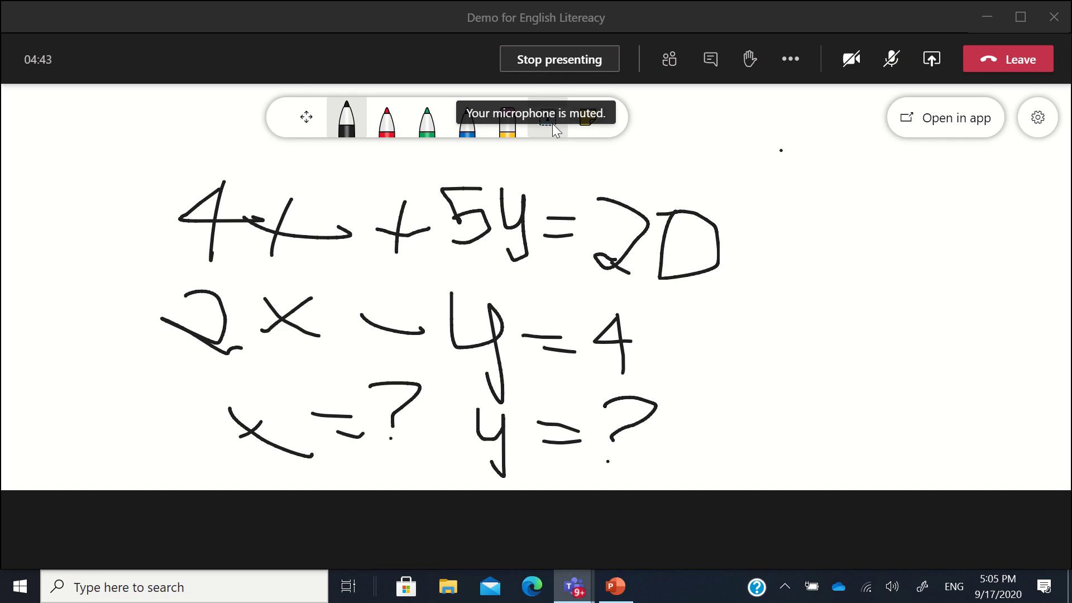
# Add a blank sticky note and move it over the handwritten equations on the whiteboard.
pyautogui.click(595, 131)
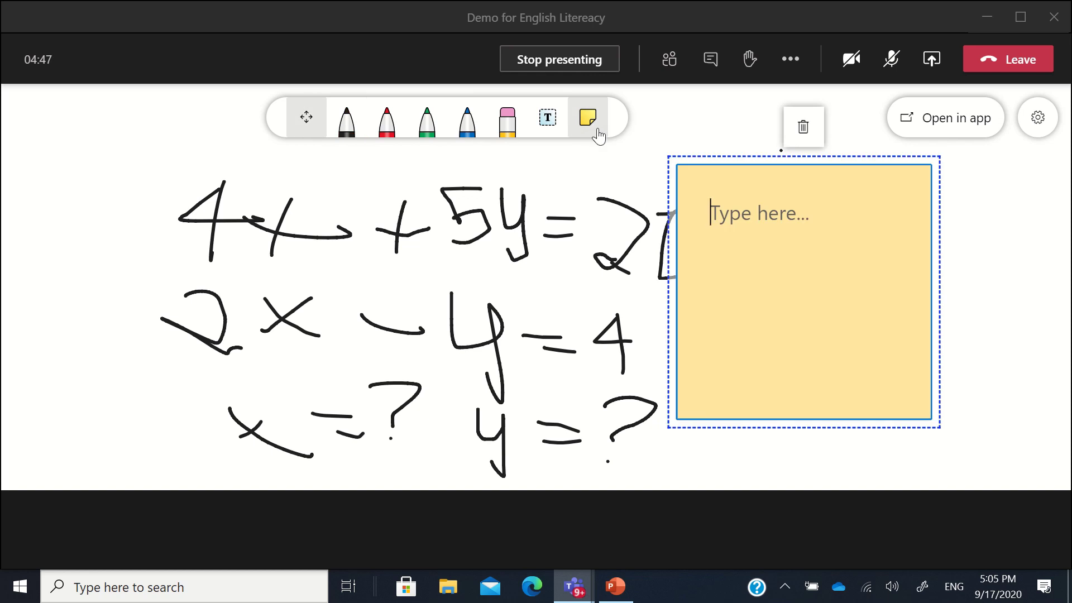
pyautogui.click(309, 133)
pyautogui.moveTo(810, 255); pyautogui.dragTo(426, 254)
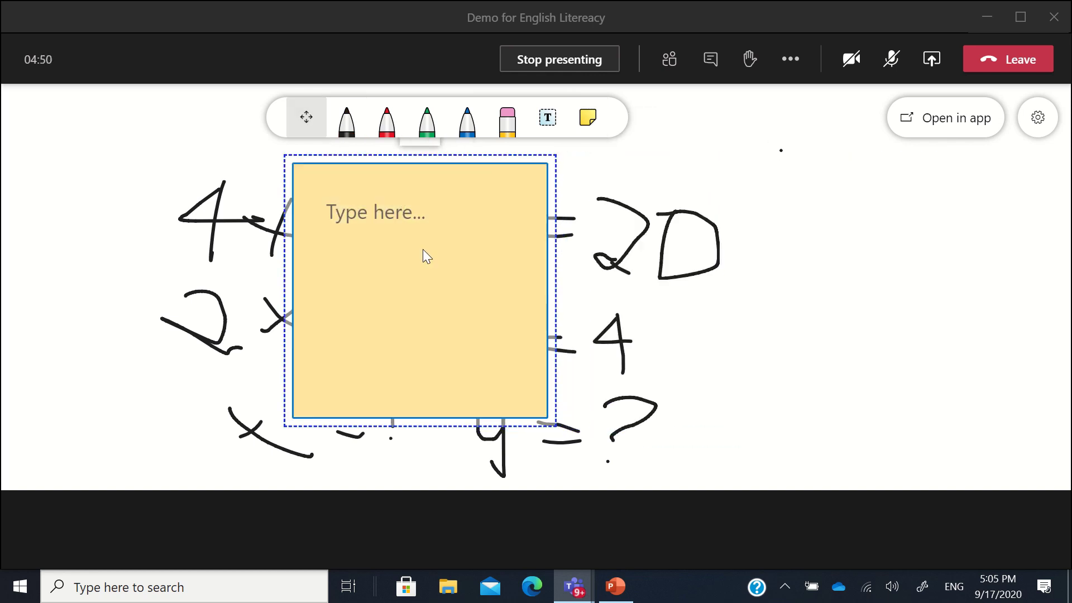
pyautogui.moveTo(663, 265); pyautogui.dragTo(849, 240)
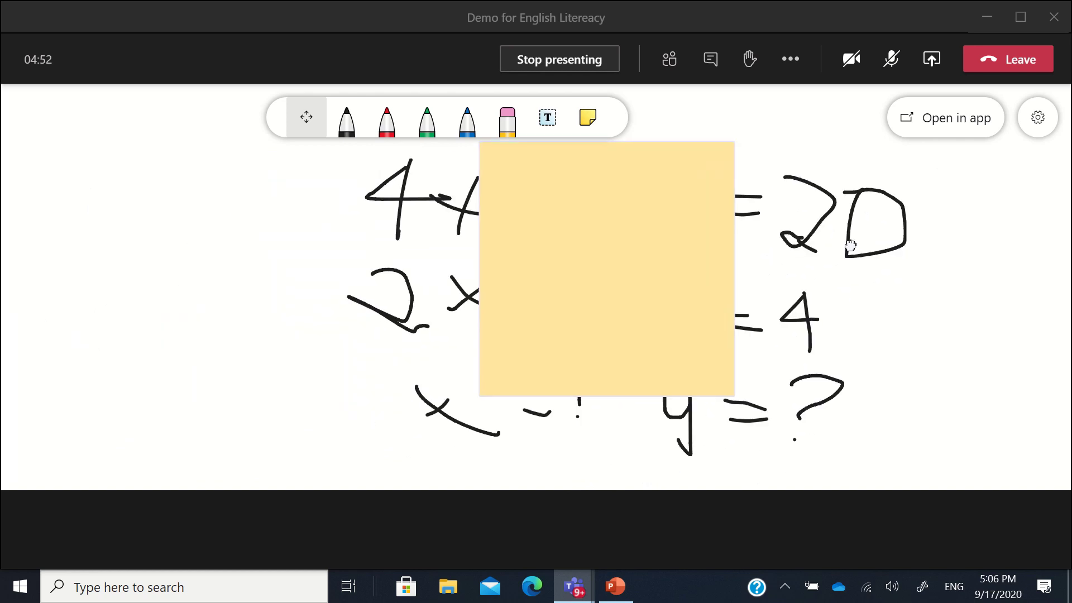
# Open and close the whiteboard settings, then stop presenting the whiteboard.
pyautogui.click(1037, 119)
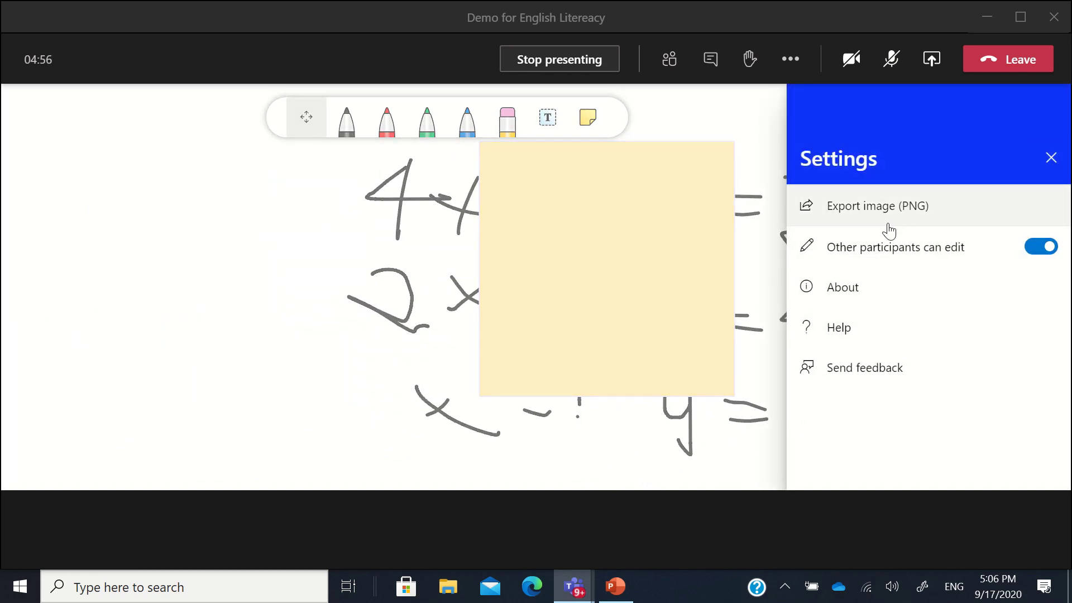
pyautogui.click(1051, 158)
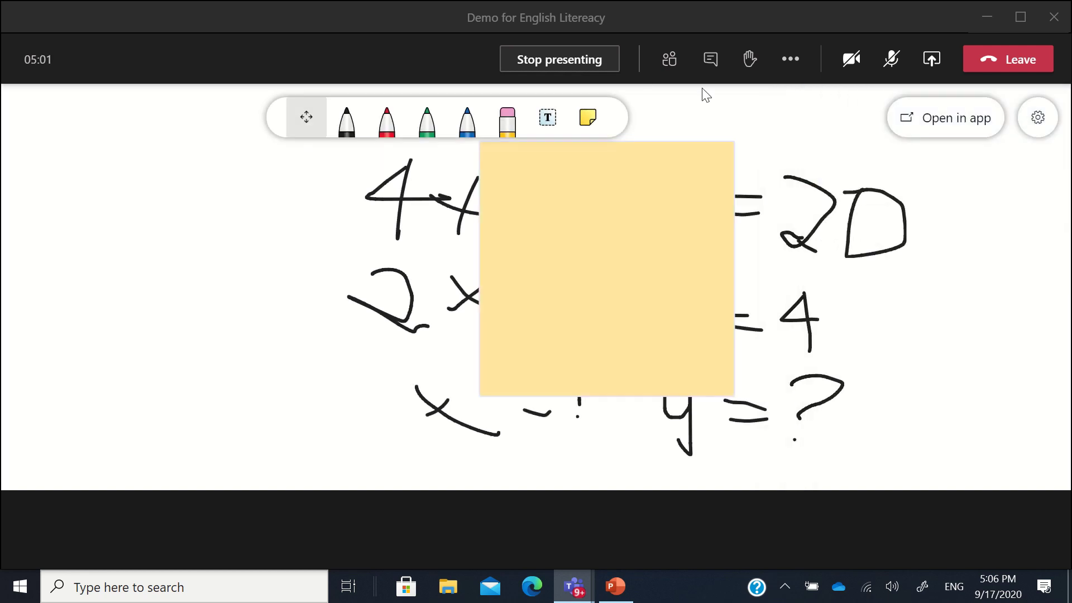
pyautogui.click(582, 63)
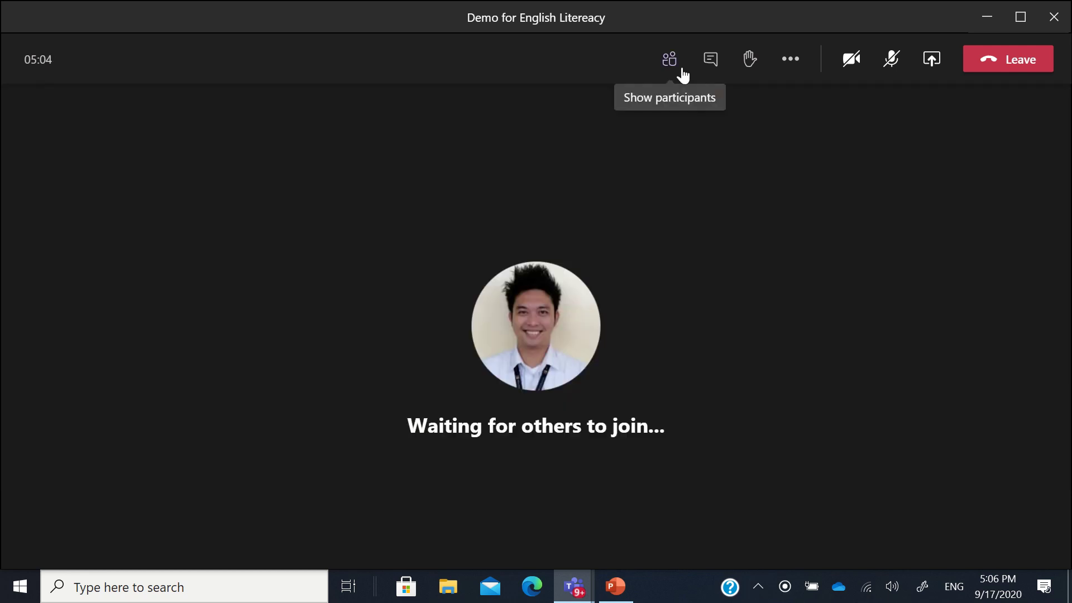
# Open, close and reopen the Share content tray with desktop, window, PowerPoint and whiteboard options.
pyautogui.click(931, 61)
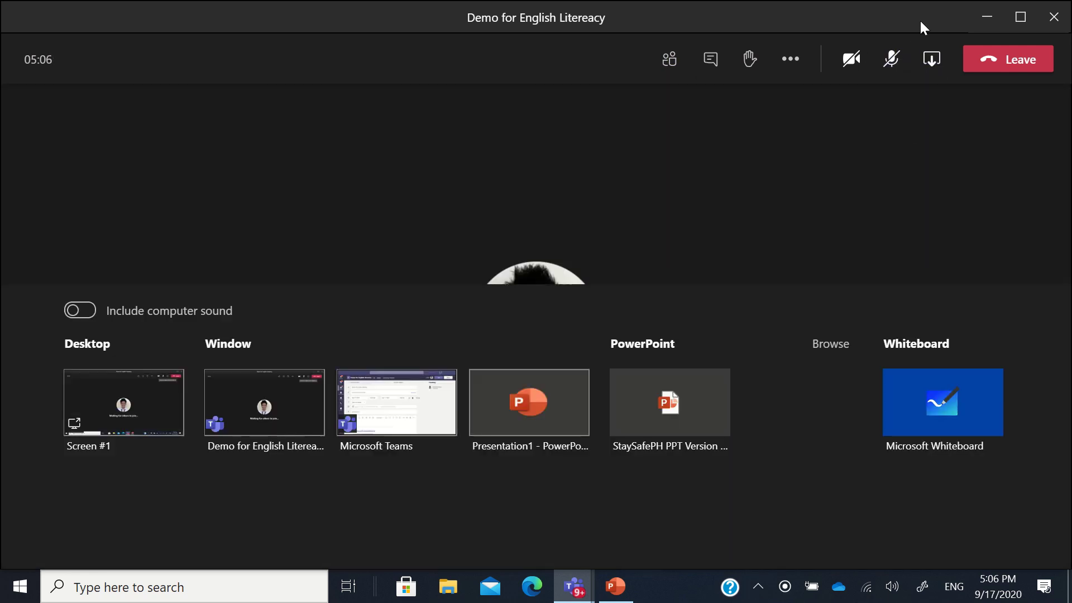
pyautogui.click(932, 66)
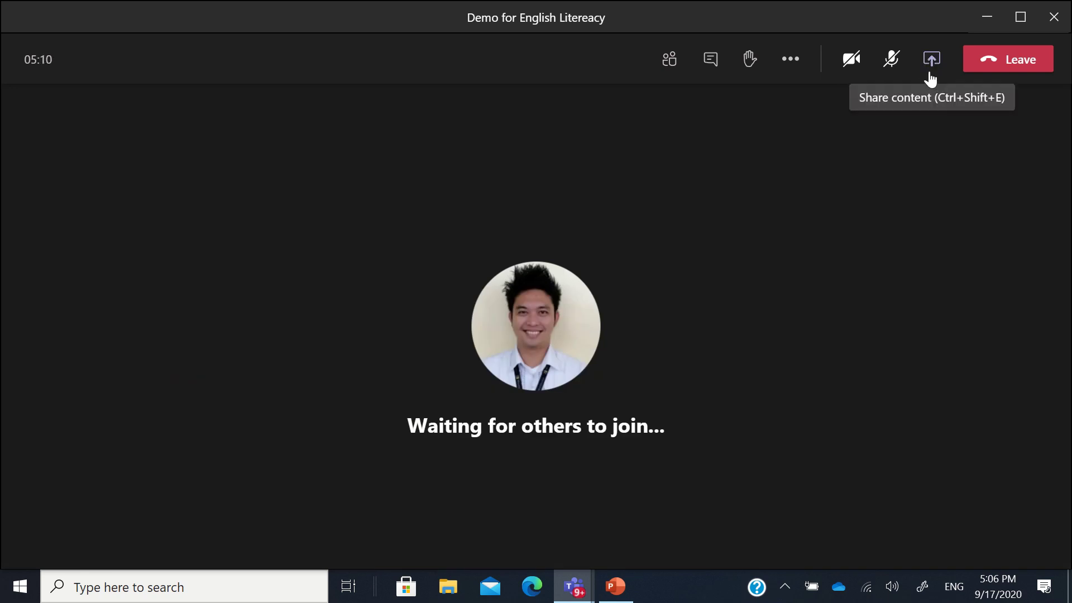
pyautogui.click(930, 67)
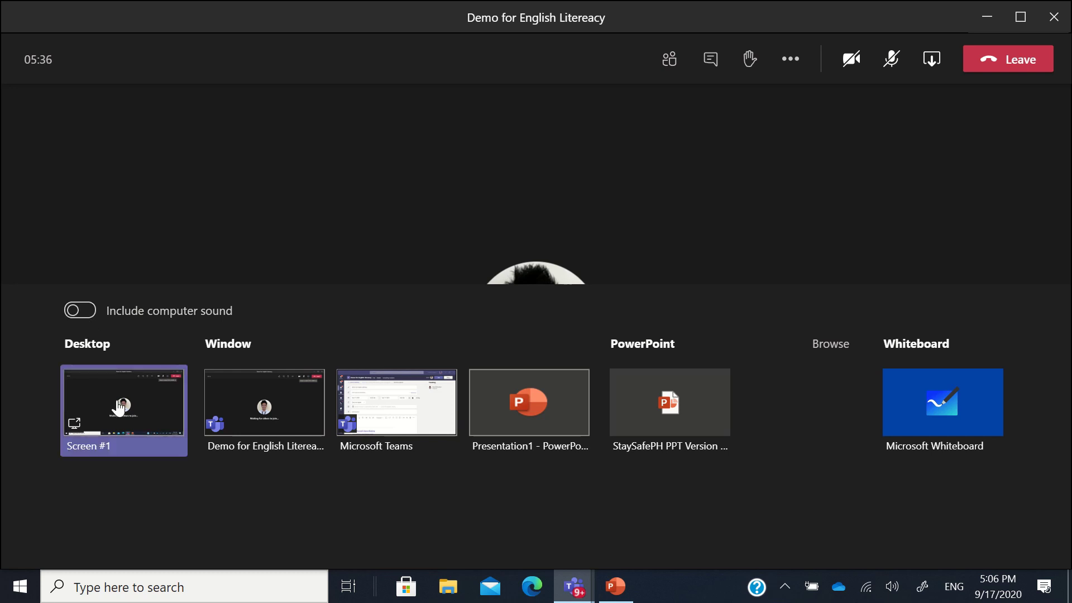
# Share Screen #1 of the desktop and include computer sound in the share.
pyautogui.click(144, 381)
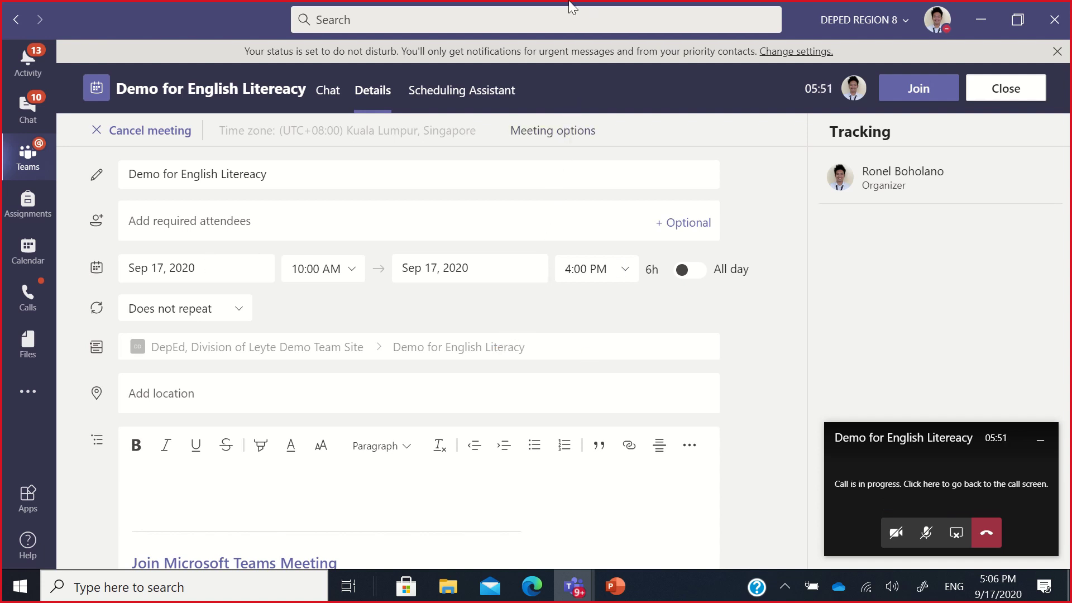
pyautogui.moveTo(553, 4)
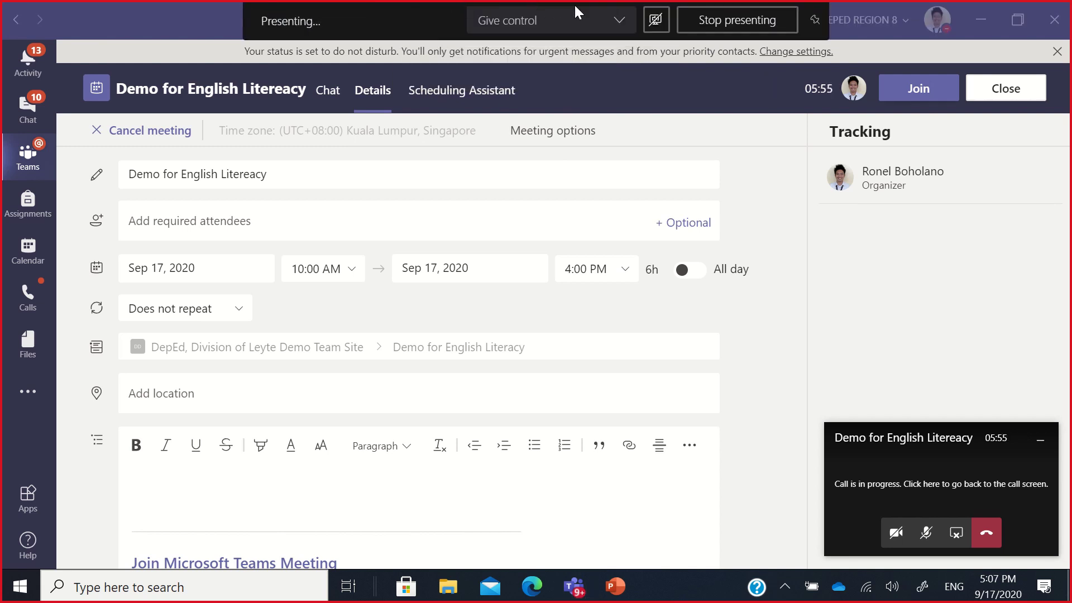
pyautogui.click(656, 21)
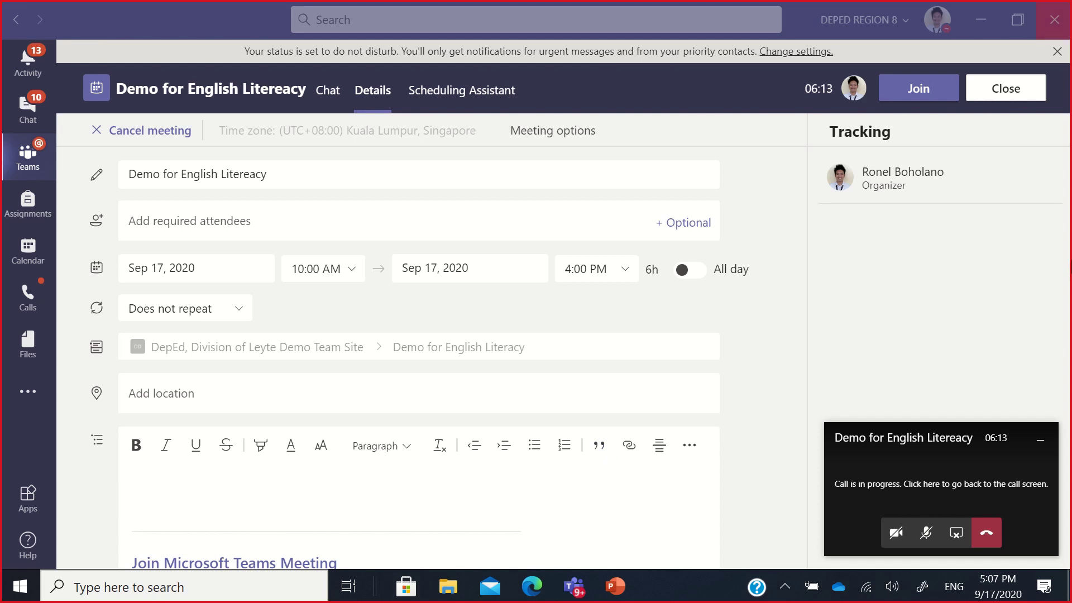
pyautogui.click(952, 533)
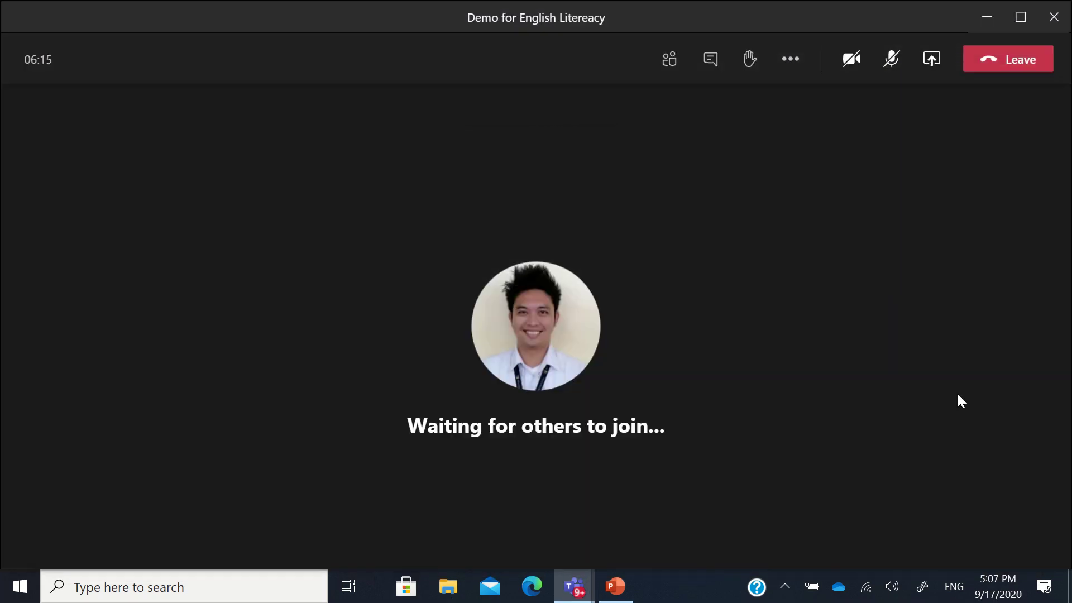